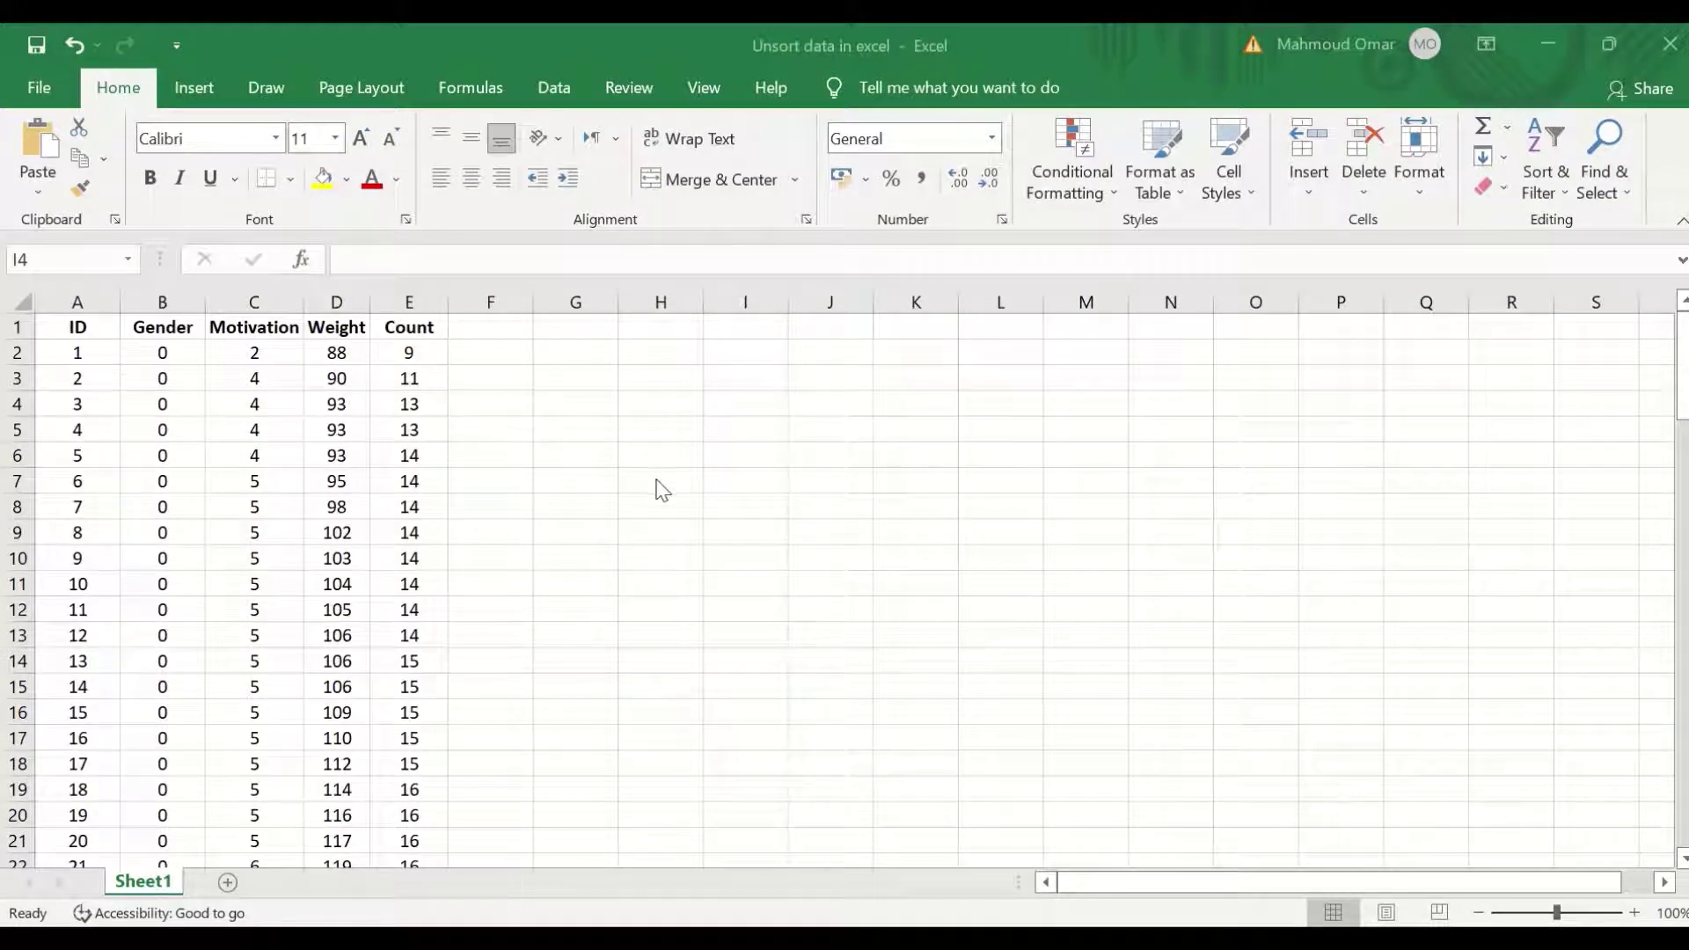
- Add the header 'Randomized' in cell F1 next to the Count column
scroll(660, 489, "down", 14)
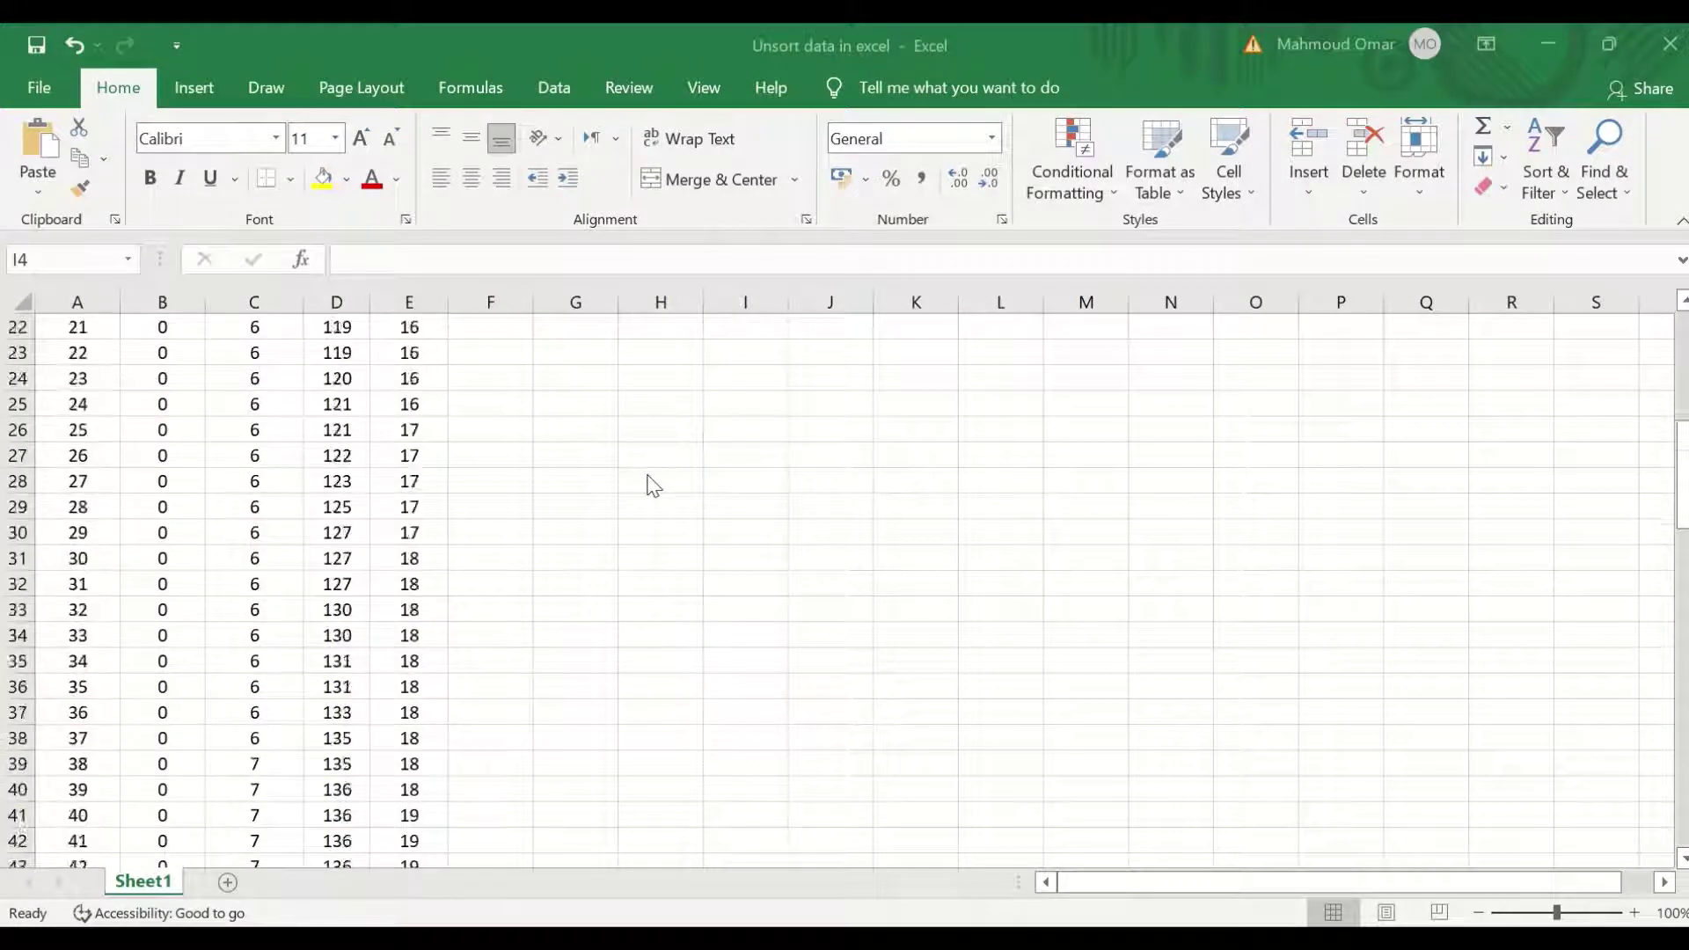
scroll(652, 486, "down", 13)
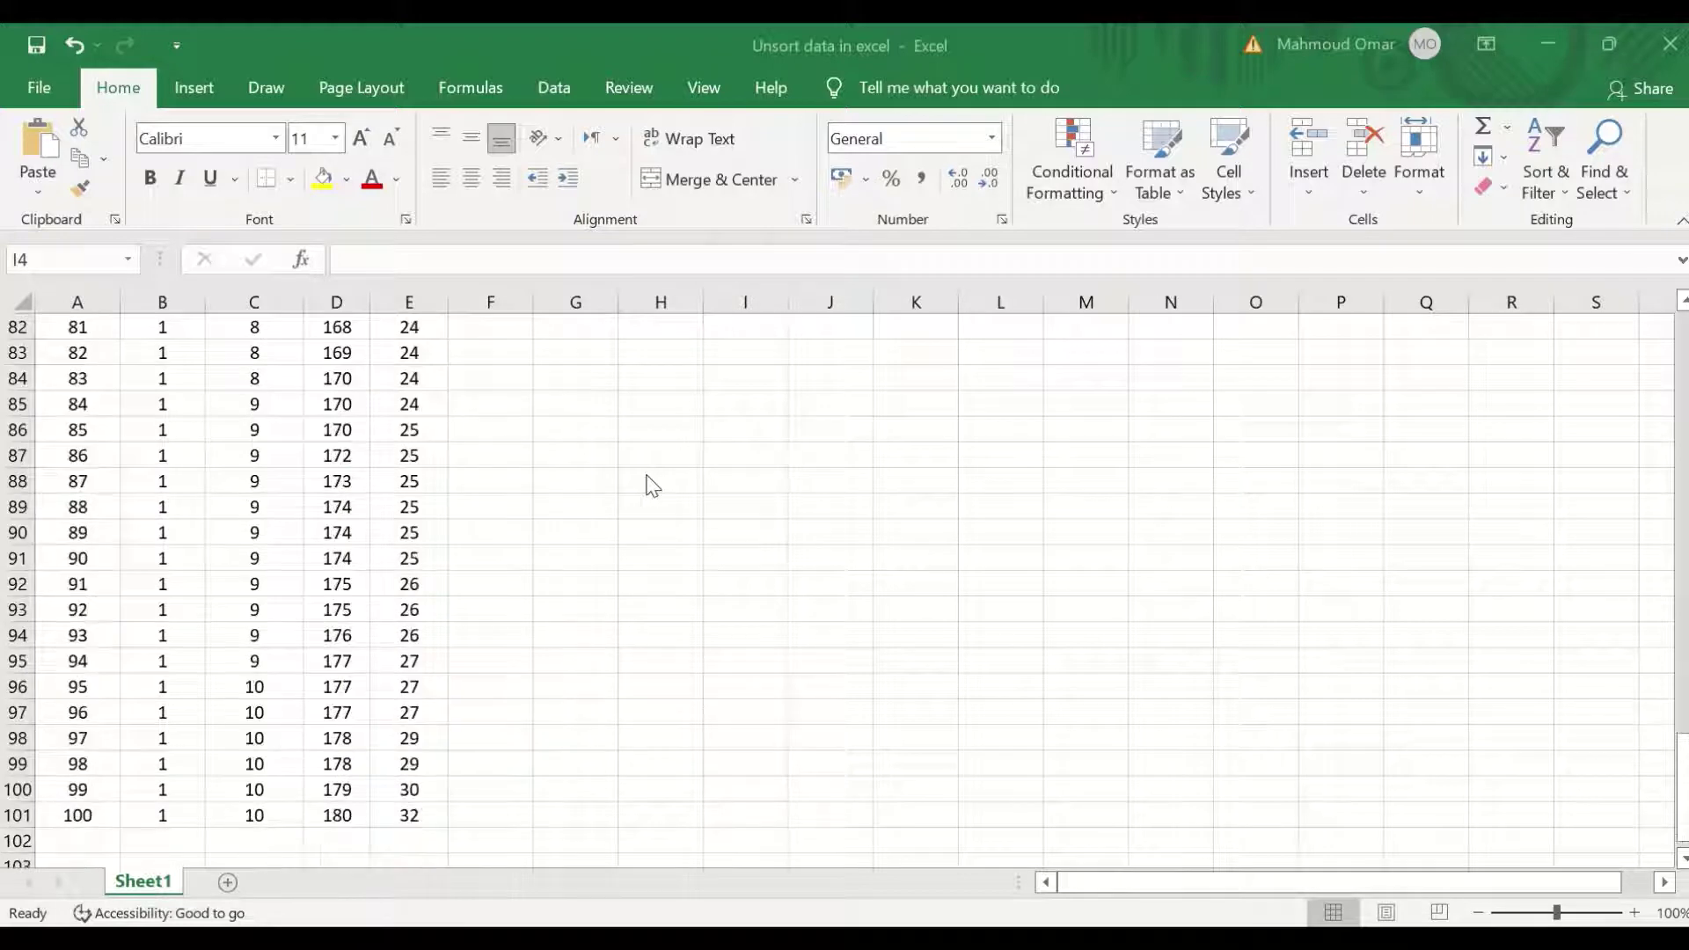
scroll(648, 512, "up", 20)
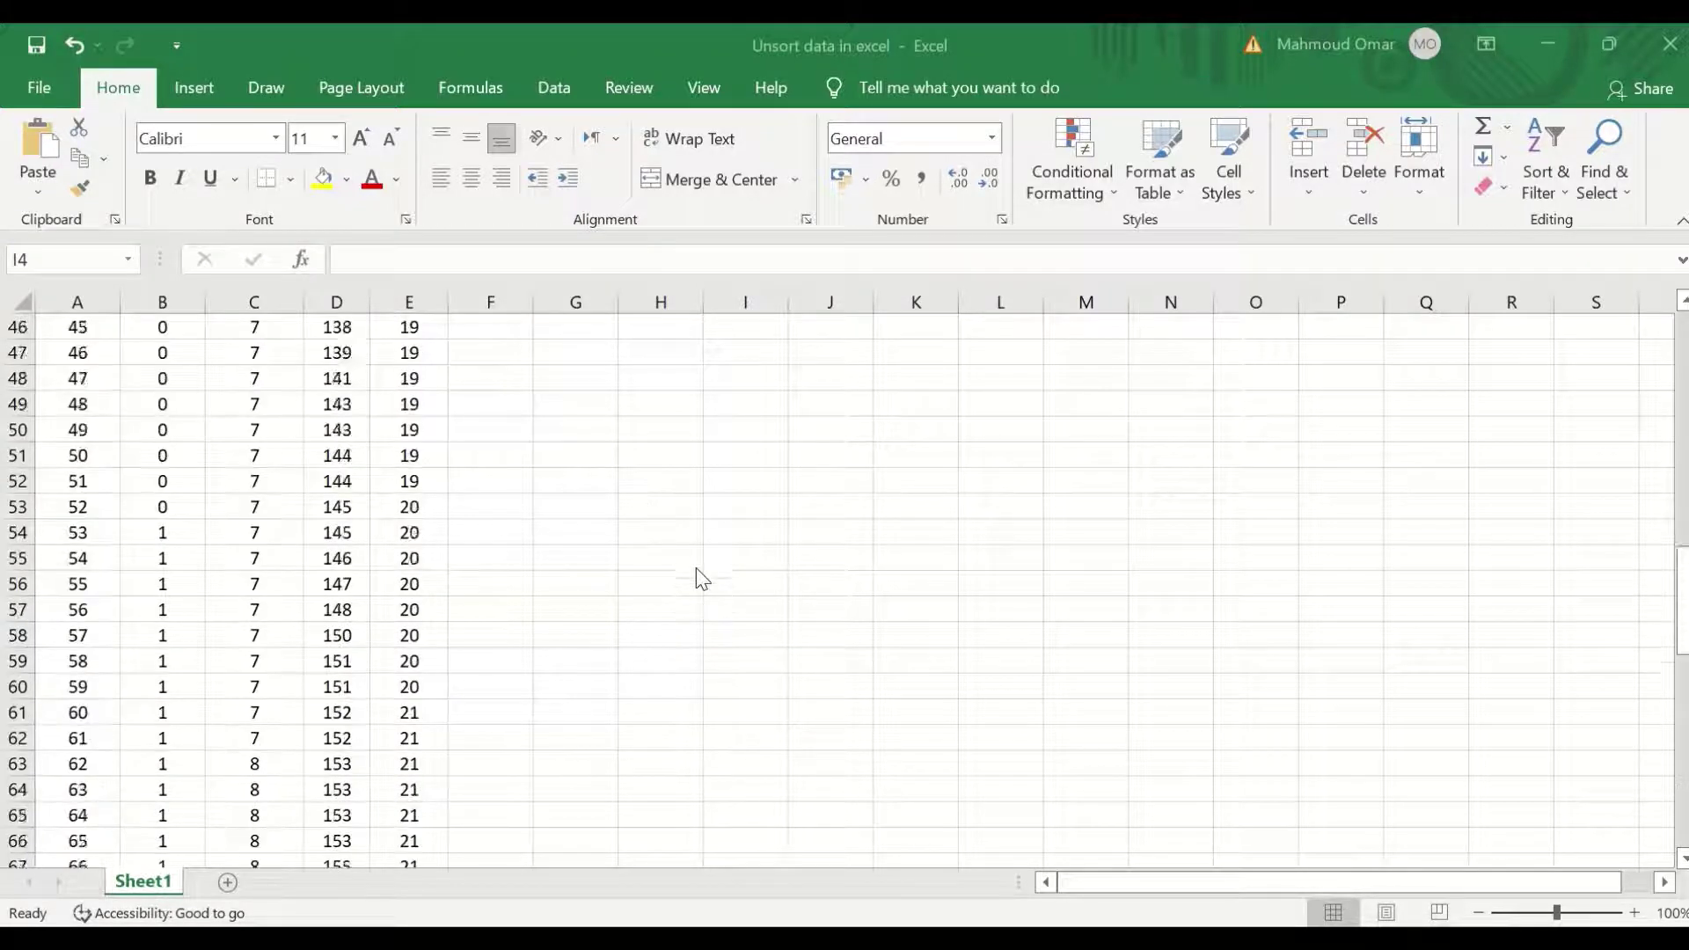
scroll(698, 561, "up", 1)
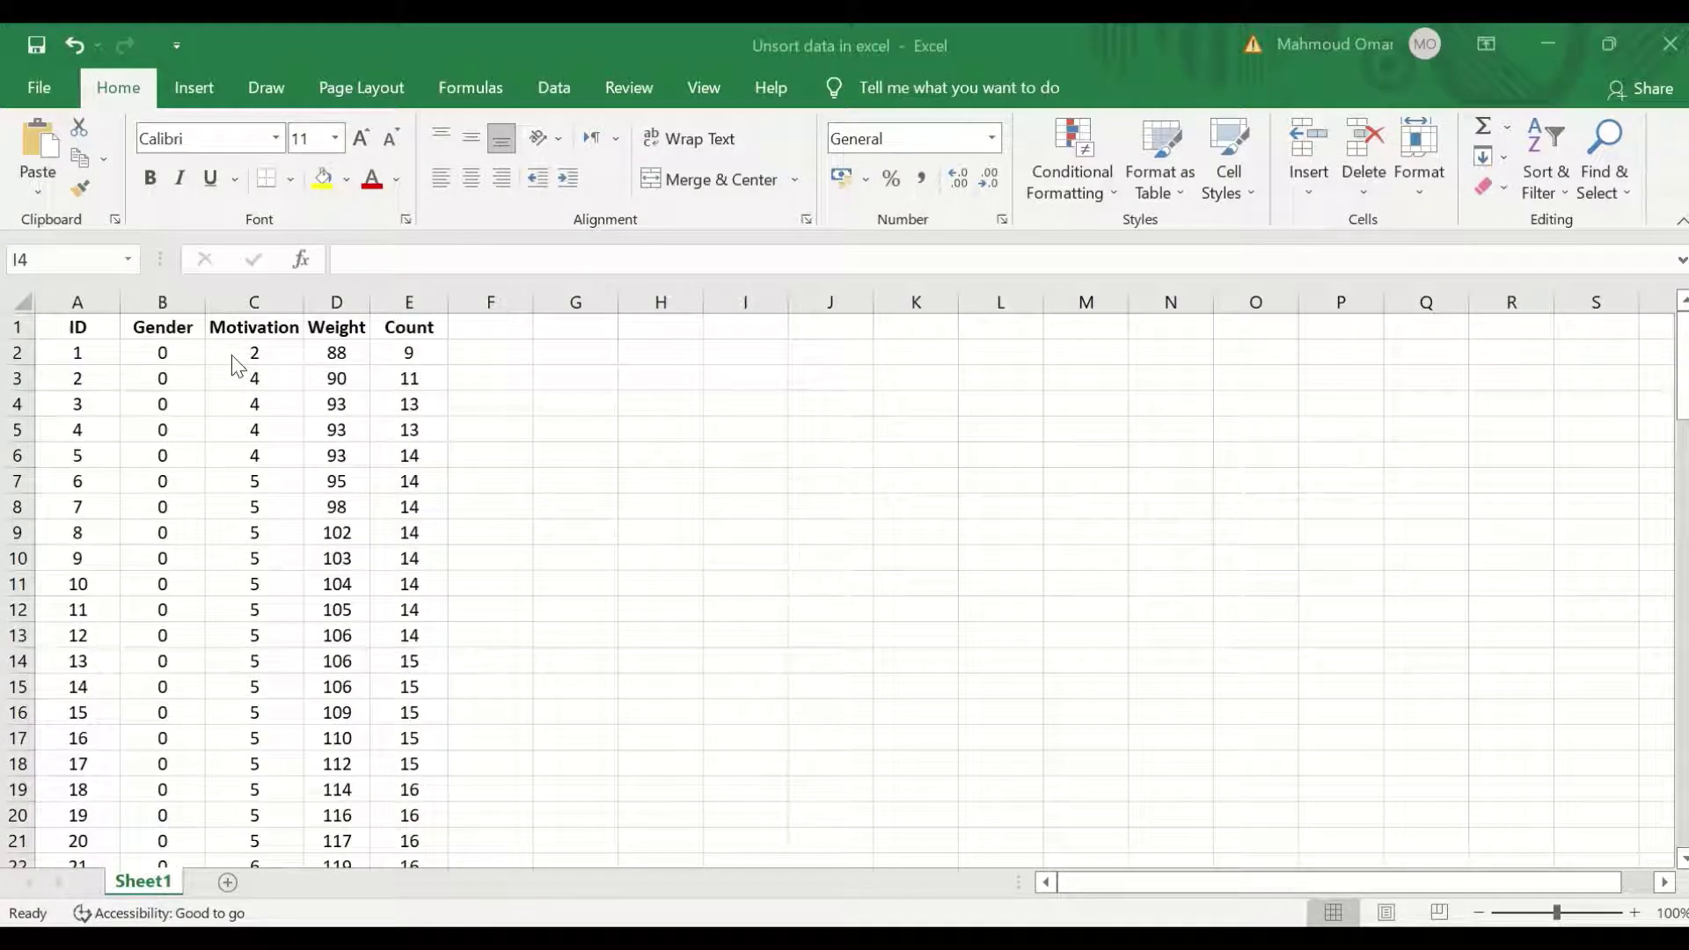
scroll(110, 341, "down", 7)
scroll(110, 343, "up", 7)
scroll(162, 580, "down", 18)
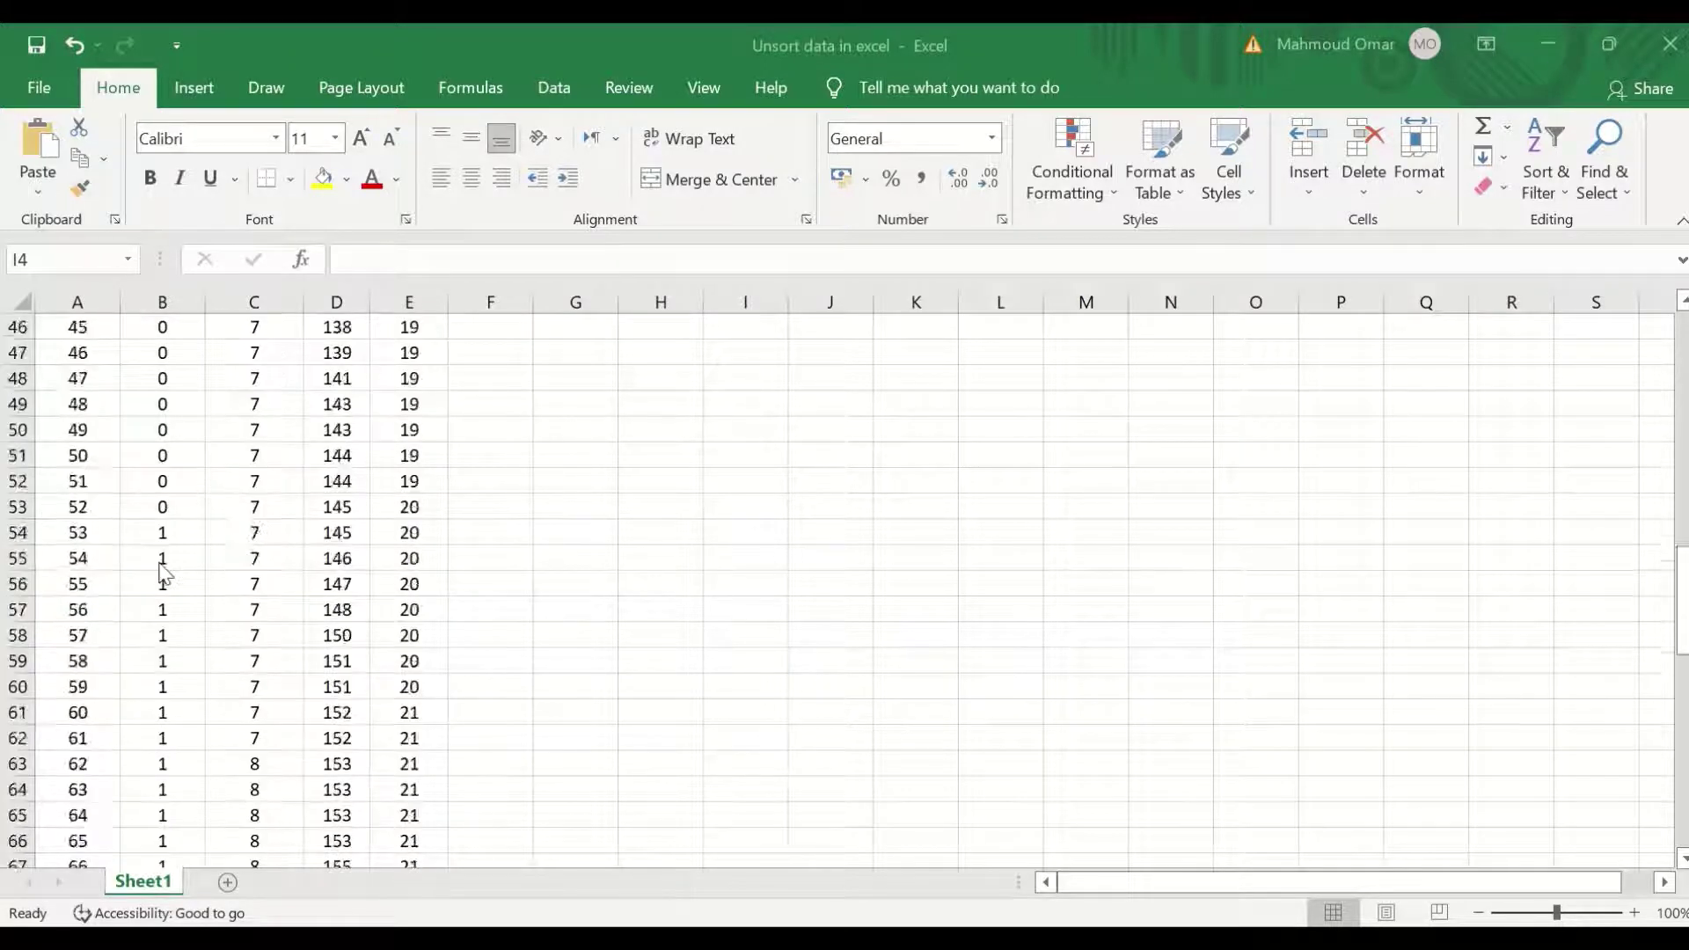
scroll(162, 572, "up", 18)
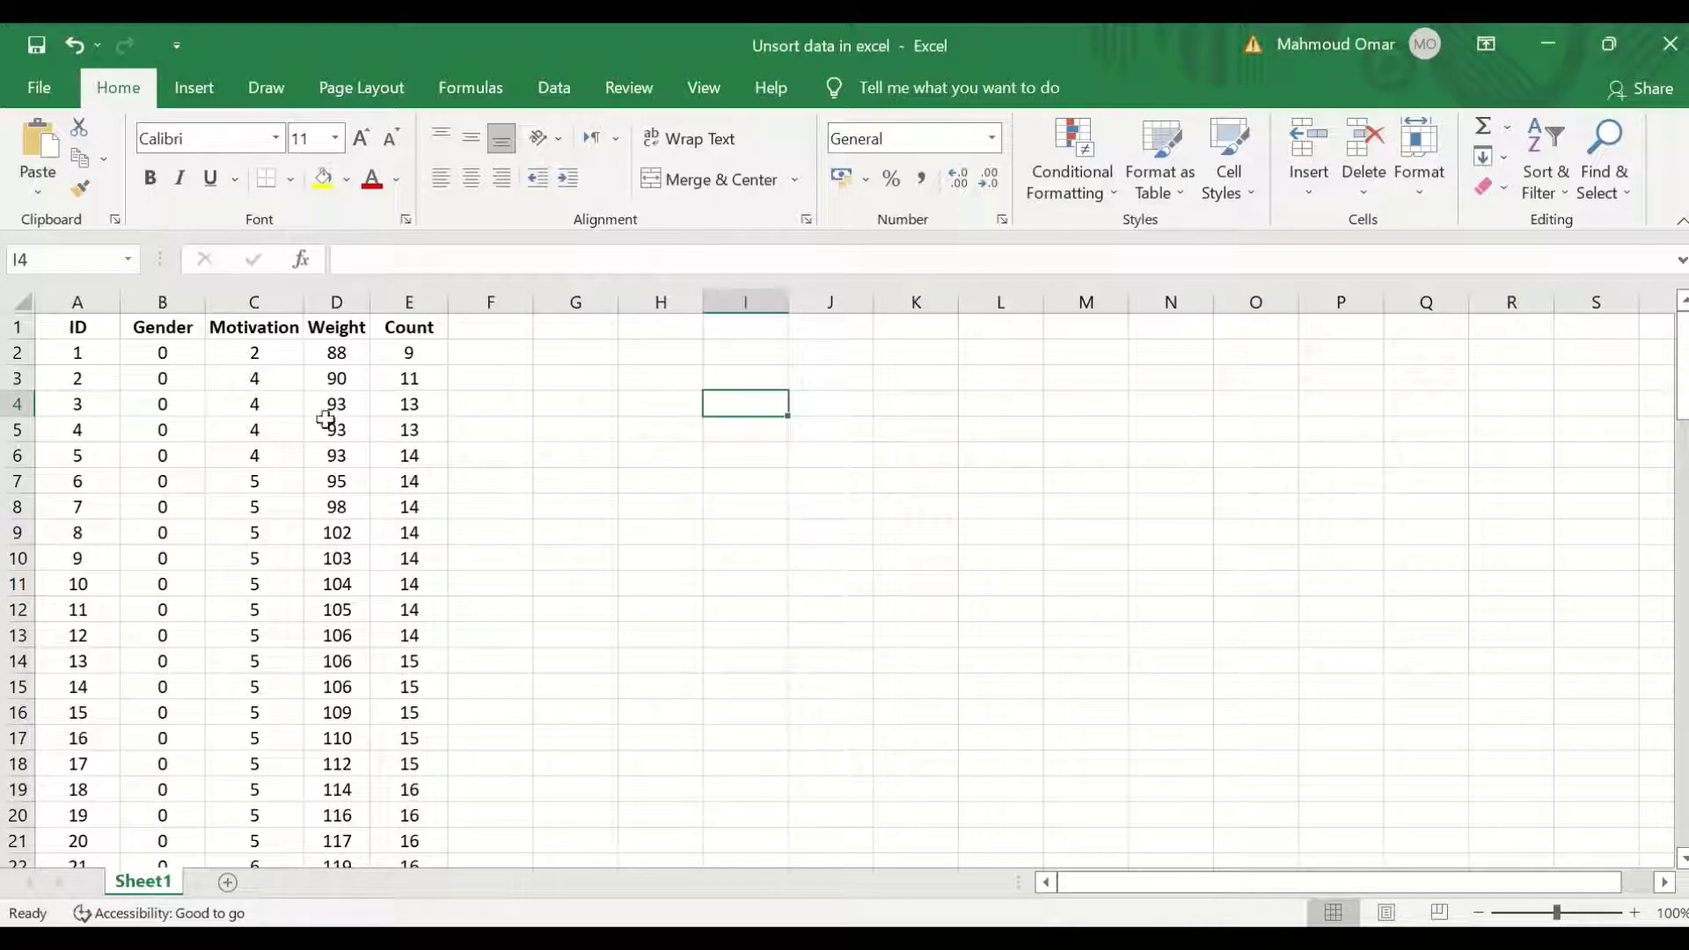
scroll(314, 457, "down", 8)
scroll(314, 457, "down", 17)
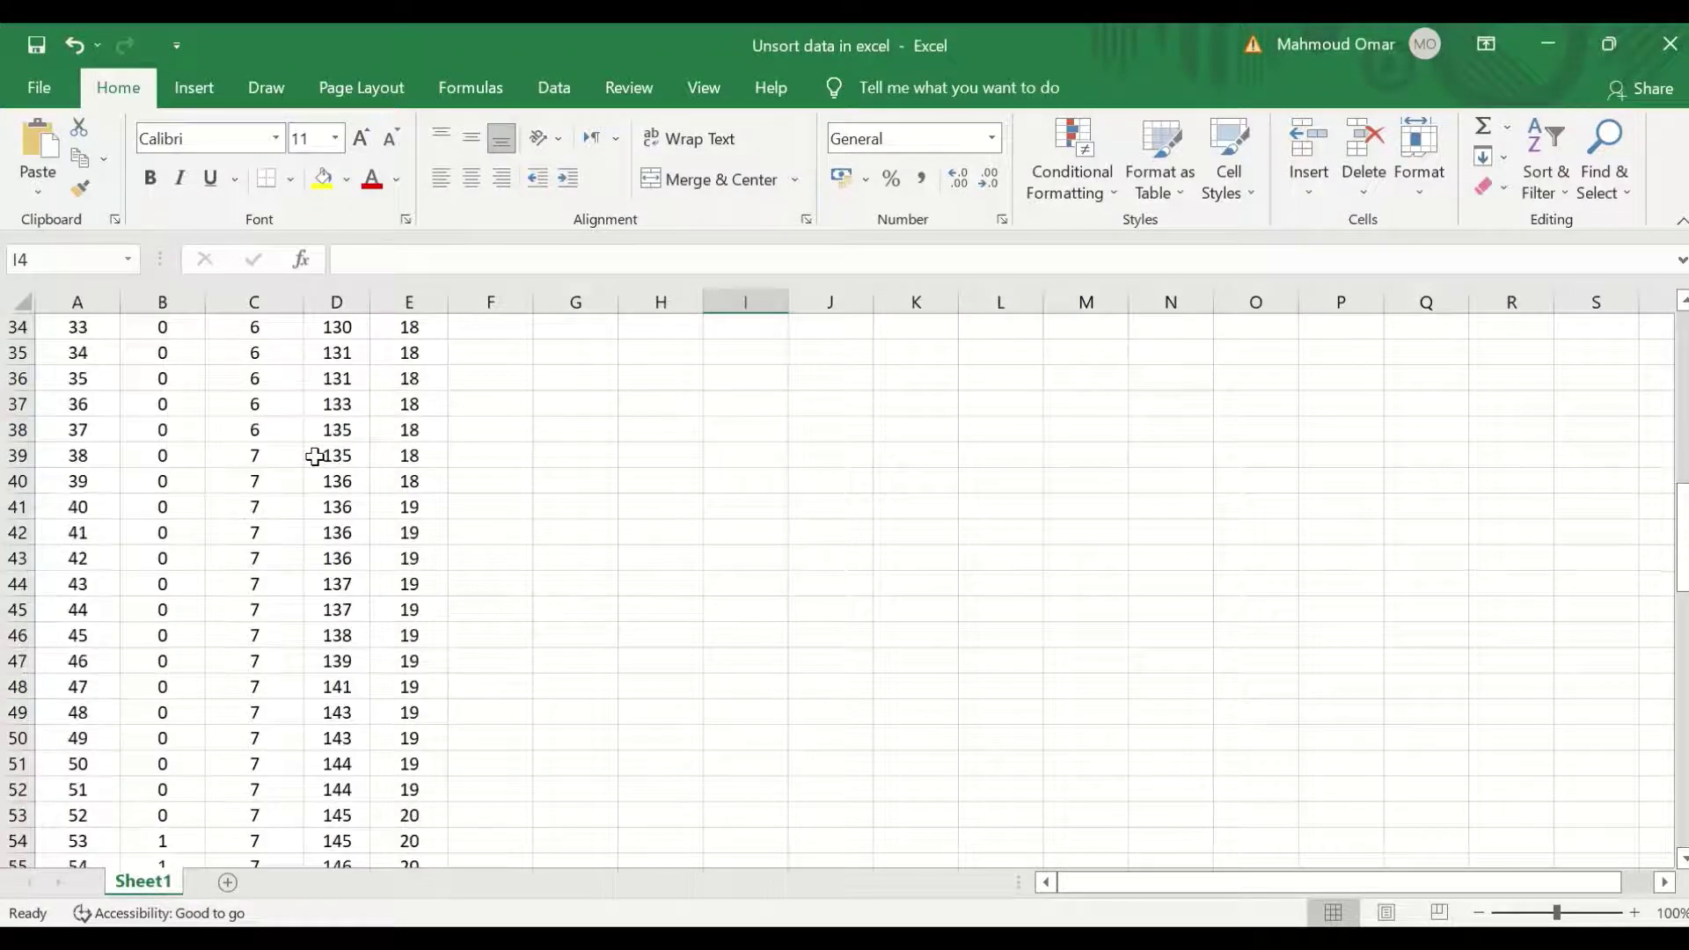
scroll(314, 457, "up", 12)
scroll(314, 457, "up", 13)
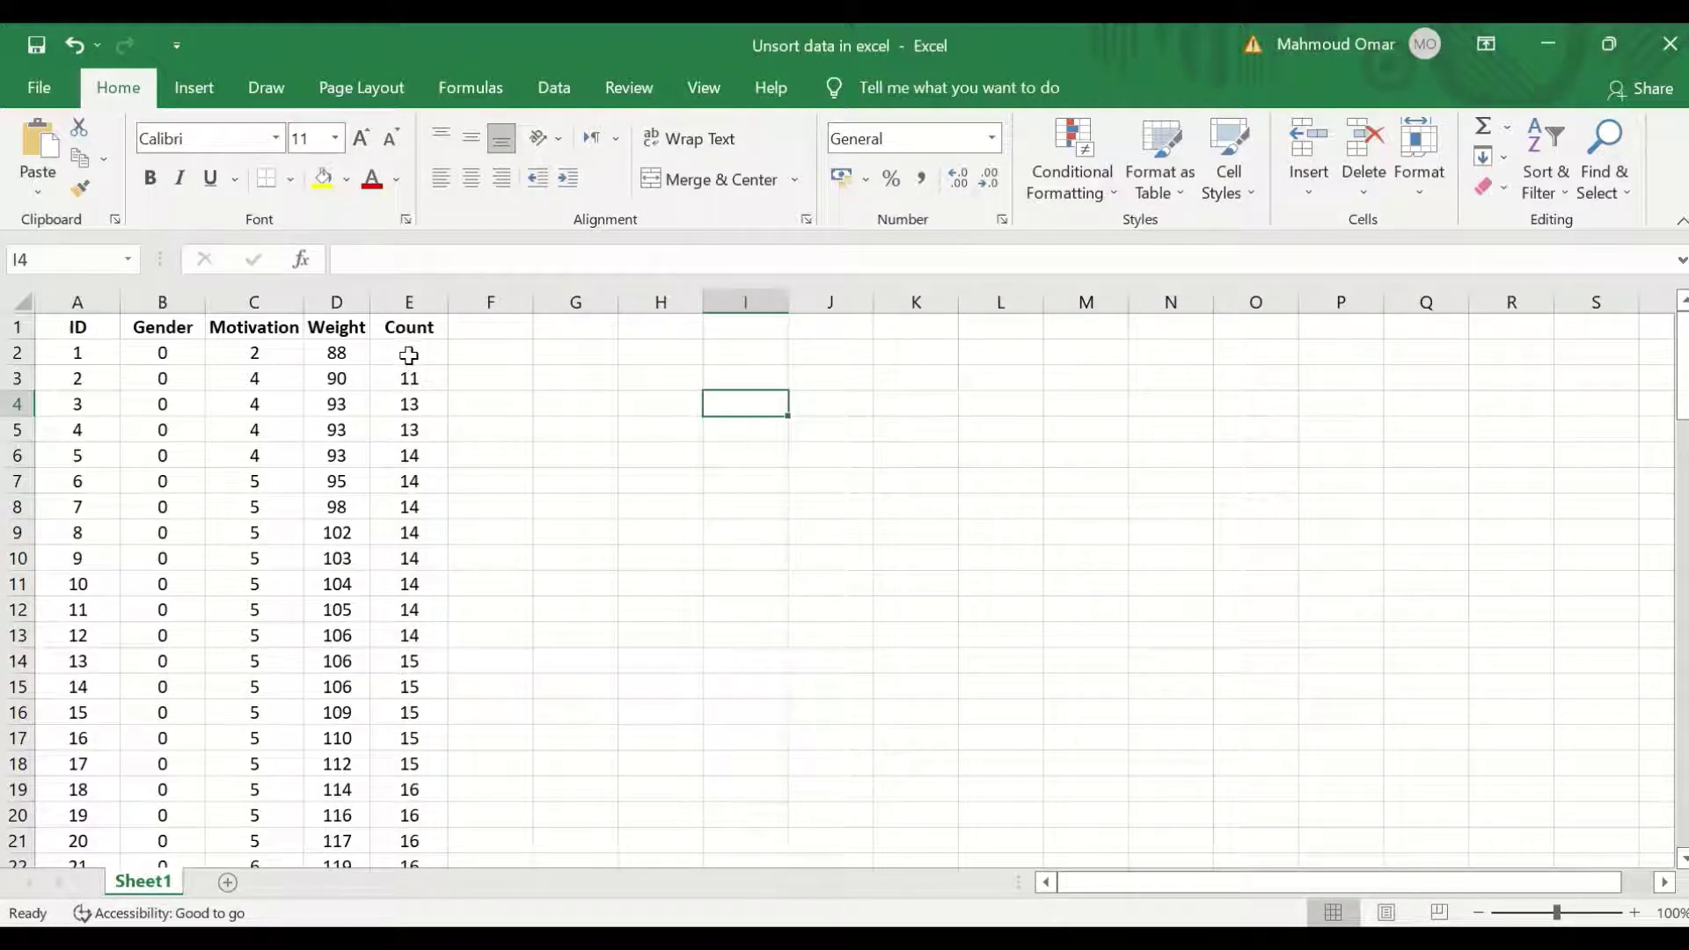
scroll(411, 354, "down", 10)
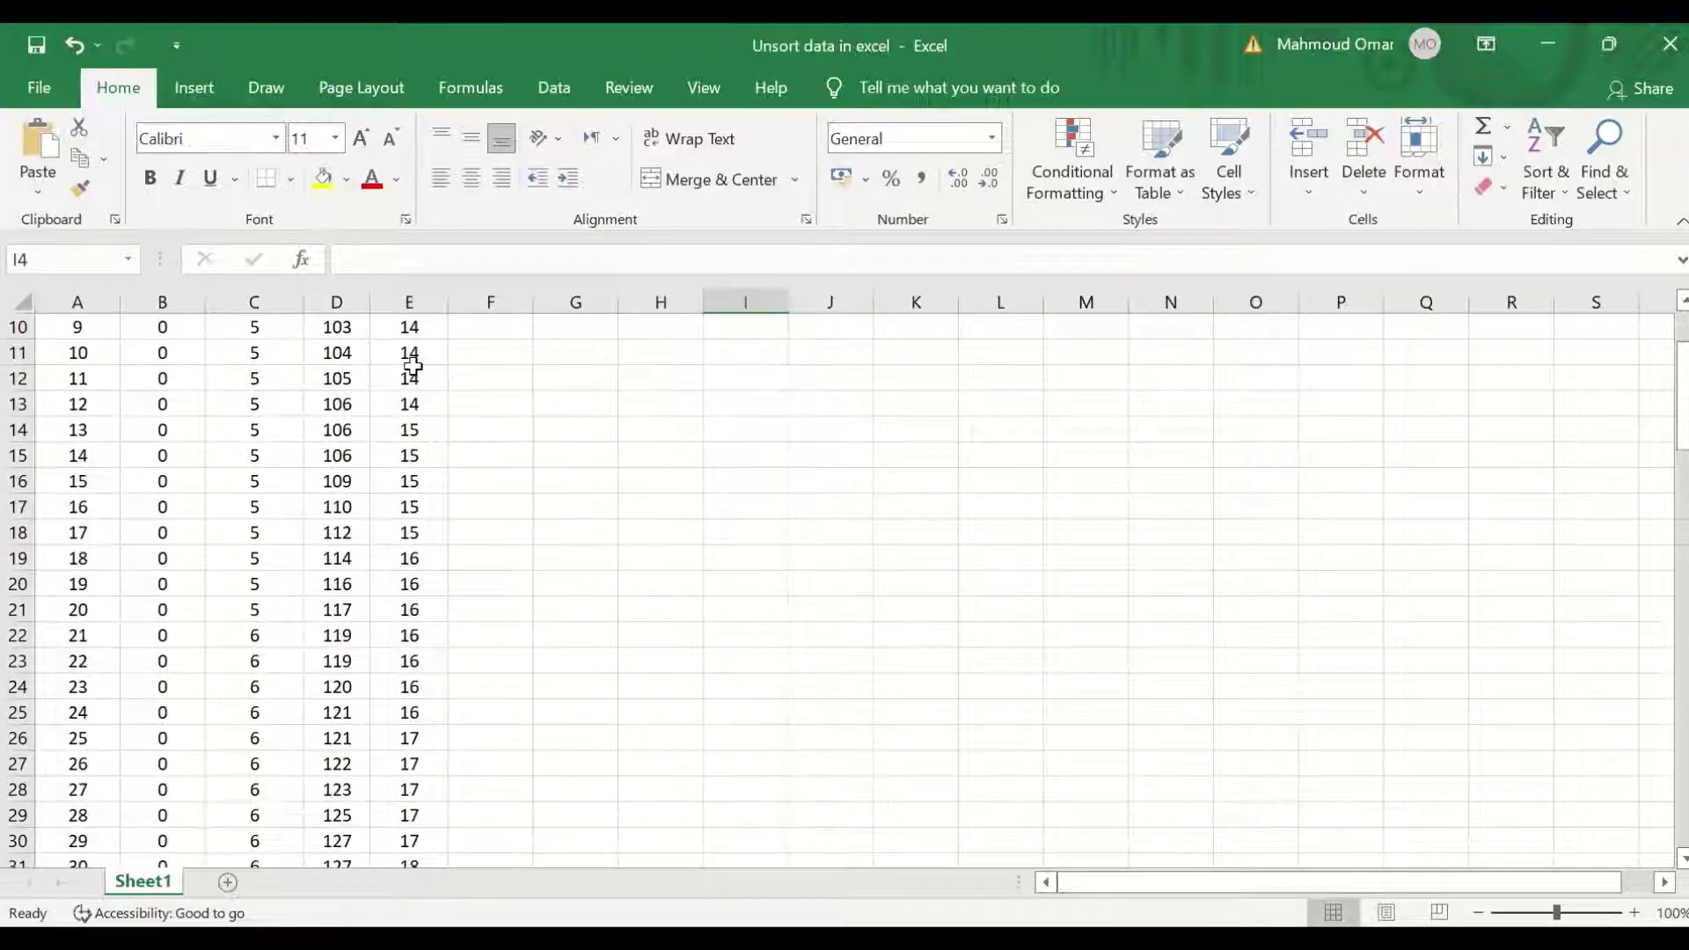
scroll(400, 566, "down", 3)
scroll(407, 604, "down", 11)
scroll(407, 590, "up", 7)
scroll(408, 582, "up", 17)
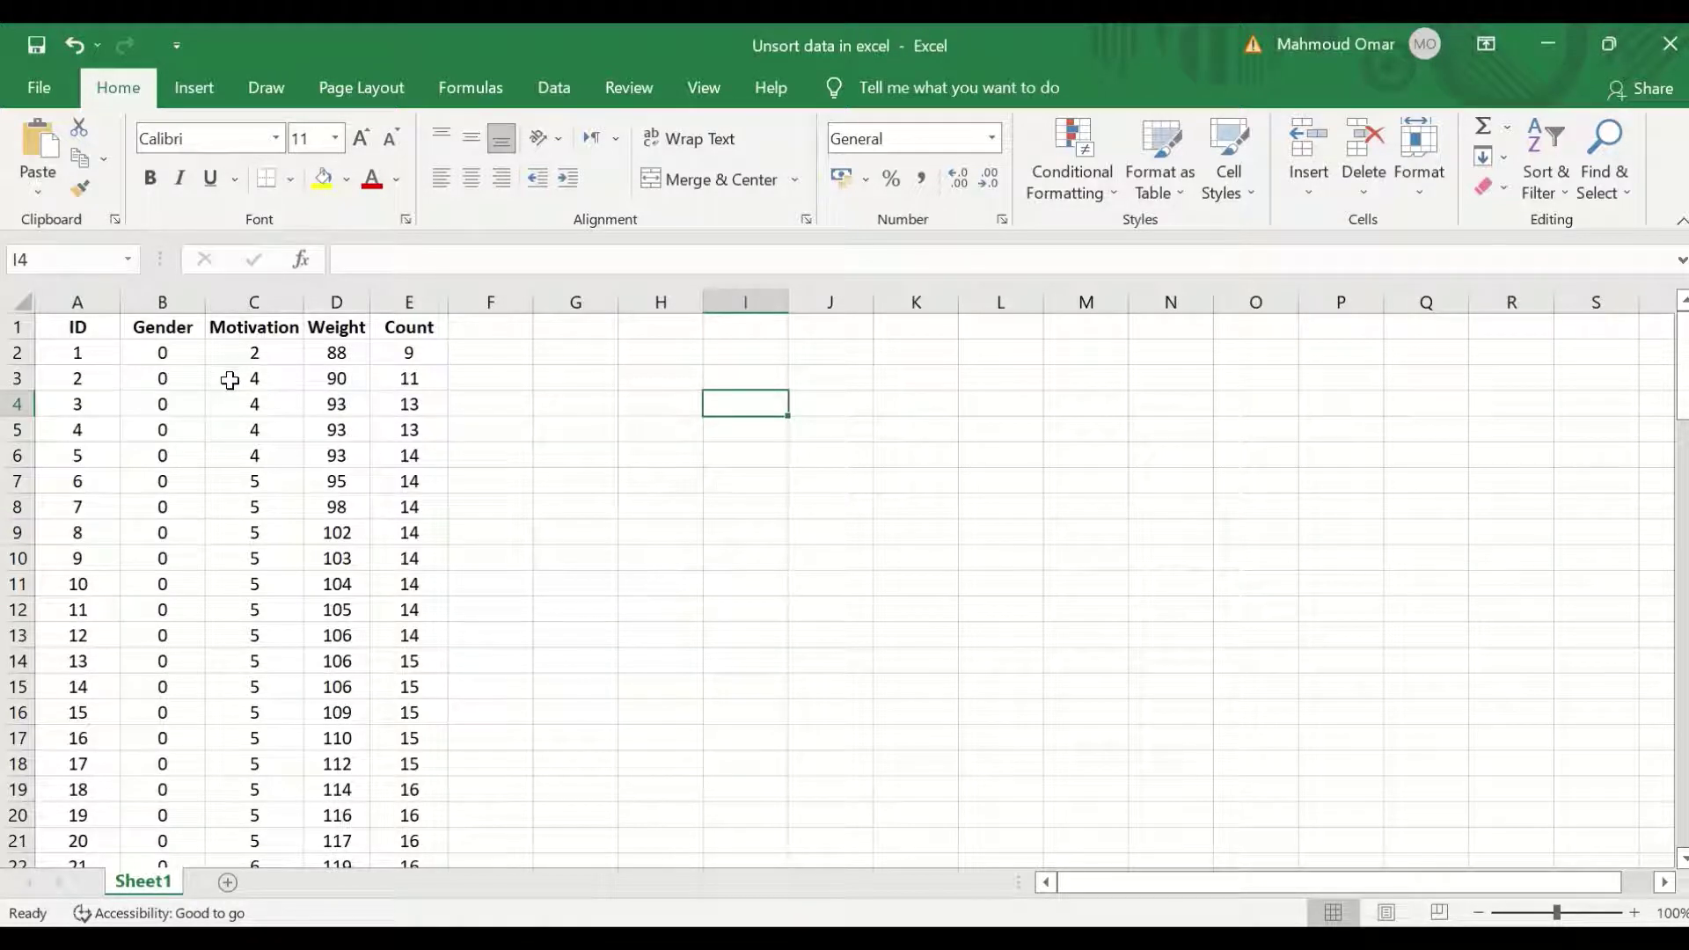
scroll(288, 370, "down", 2)
scroll(289, 371, "up", 2)
scroll(180, 396, "down", 1)
scroll(299, 396, "up", 1)
scroll(320, 452, "down", 15)
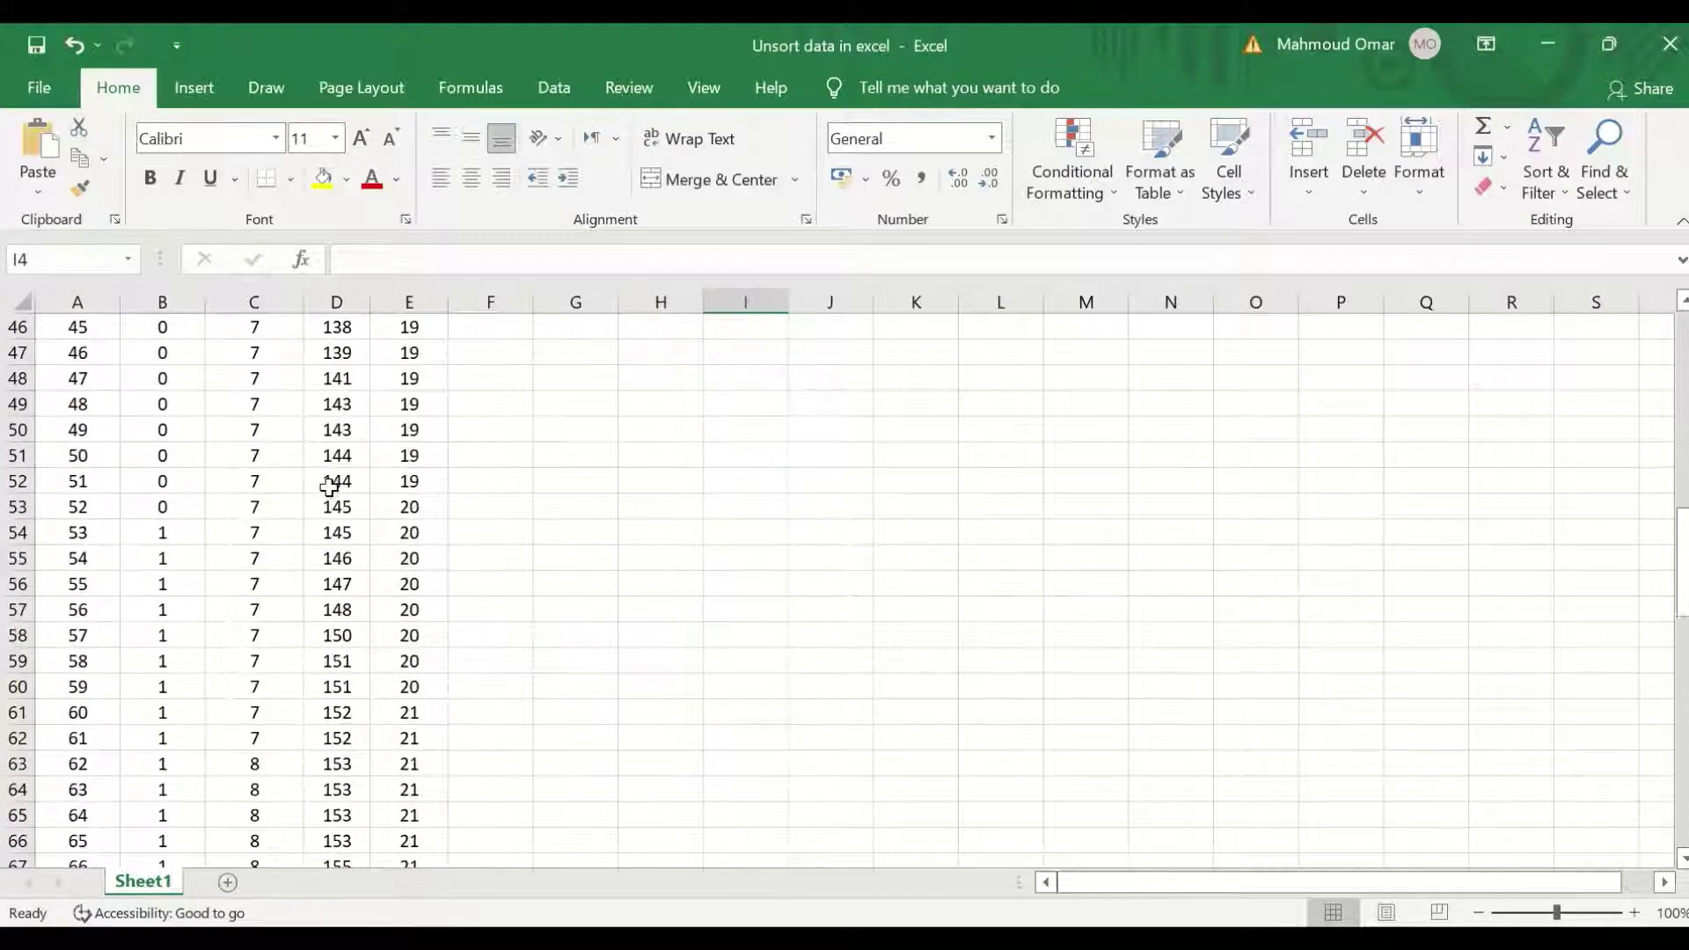
scroll(339, 497, "up", 15)
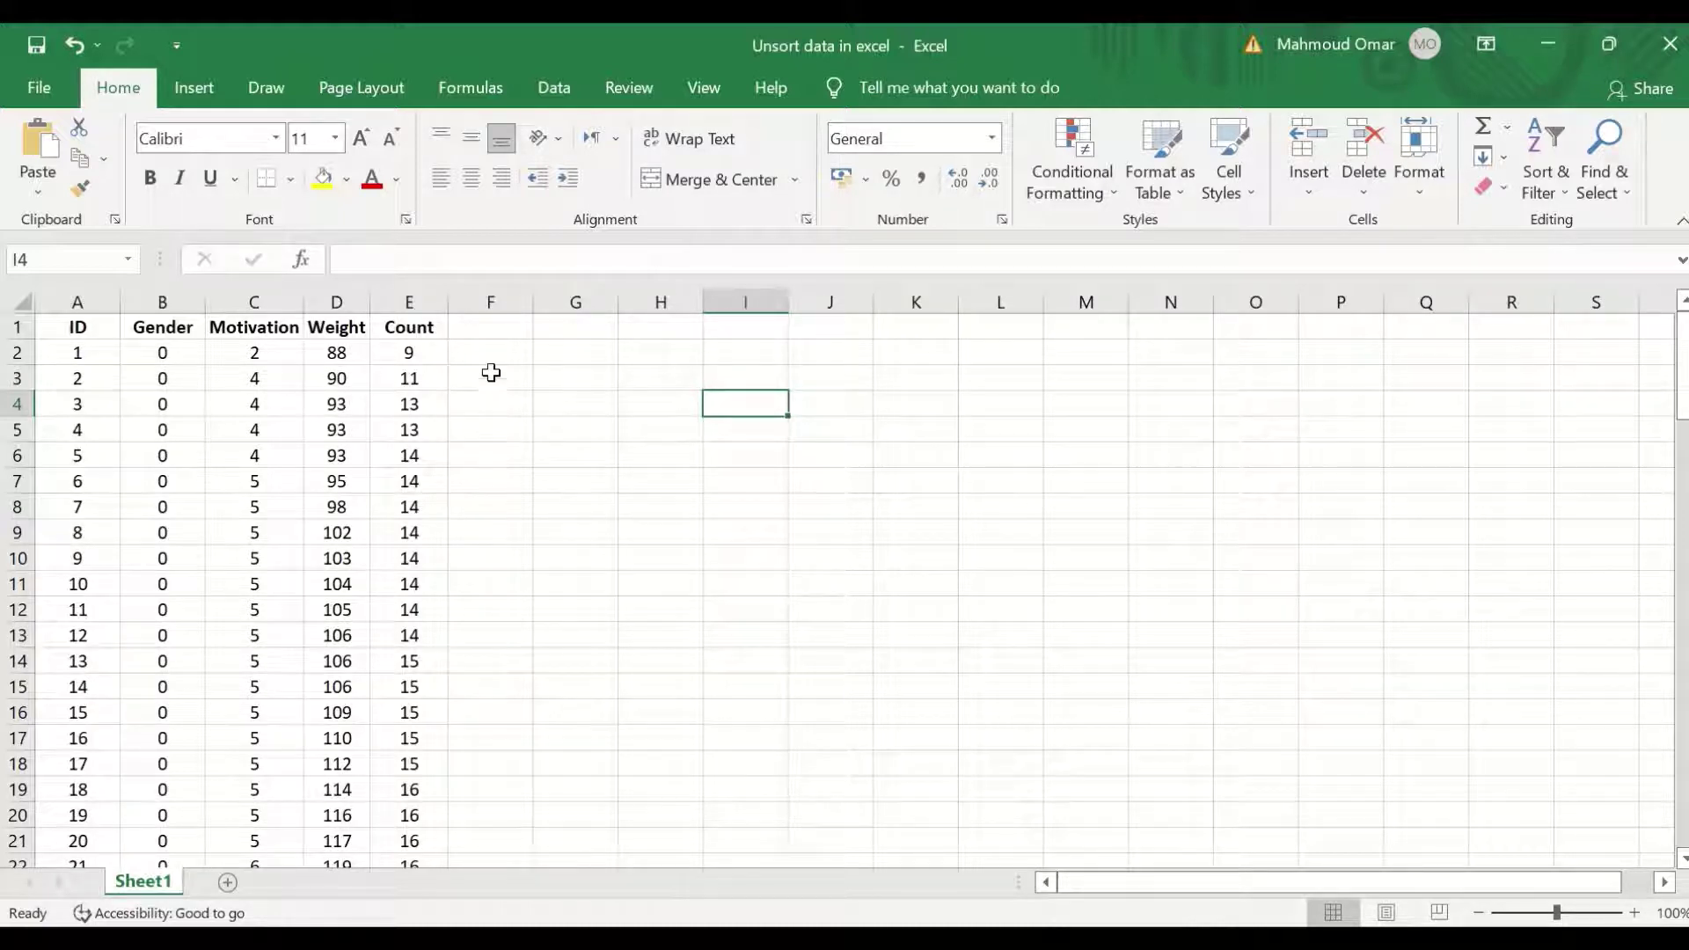
left_click(502, 322)
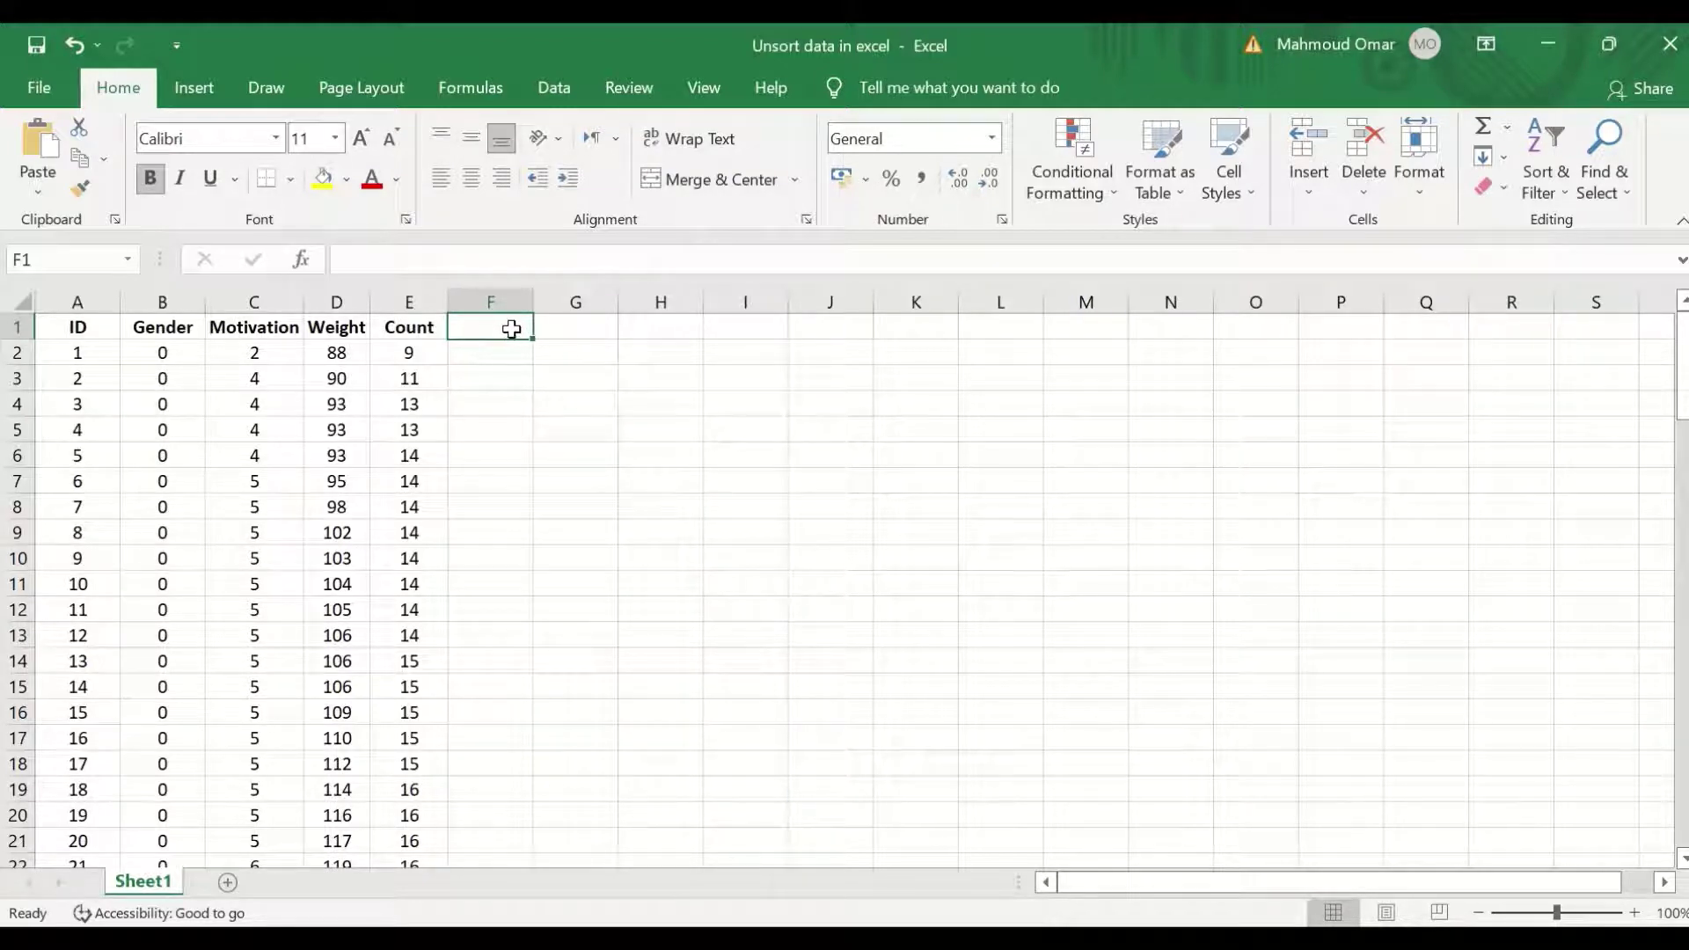
type("R")
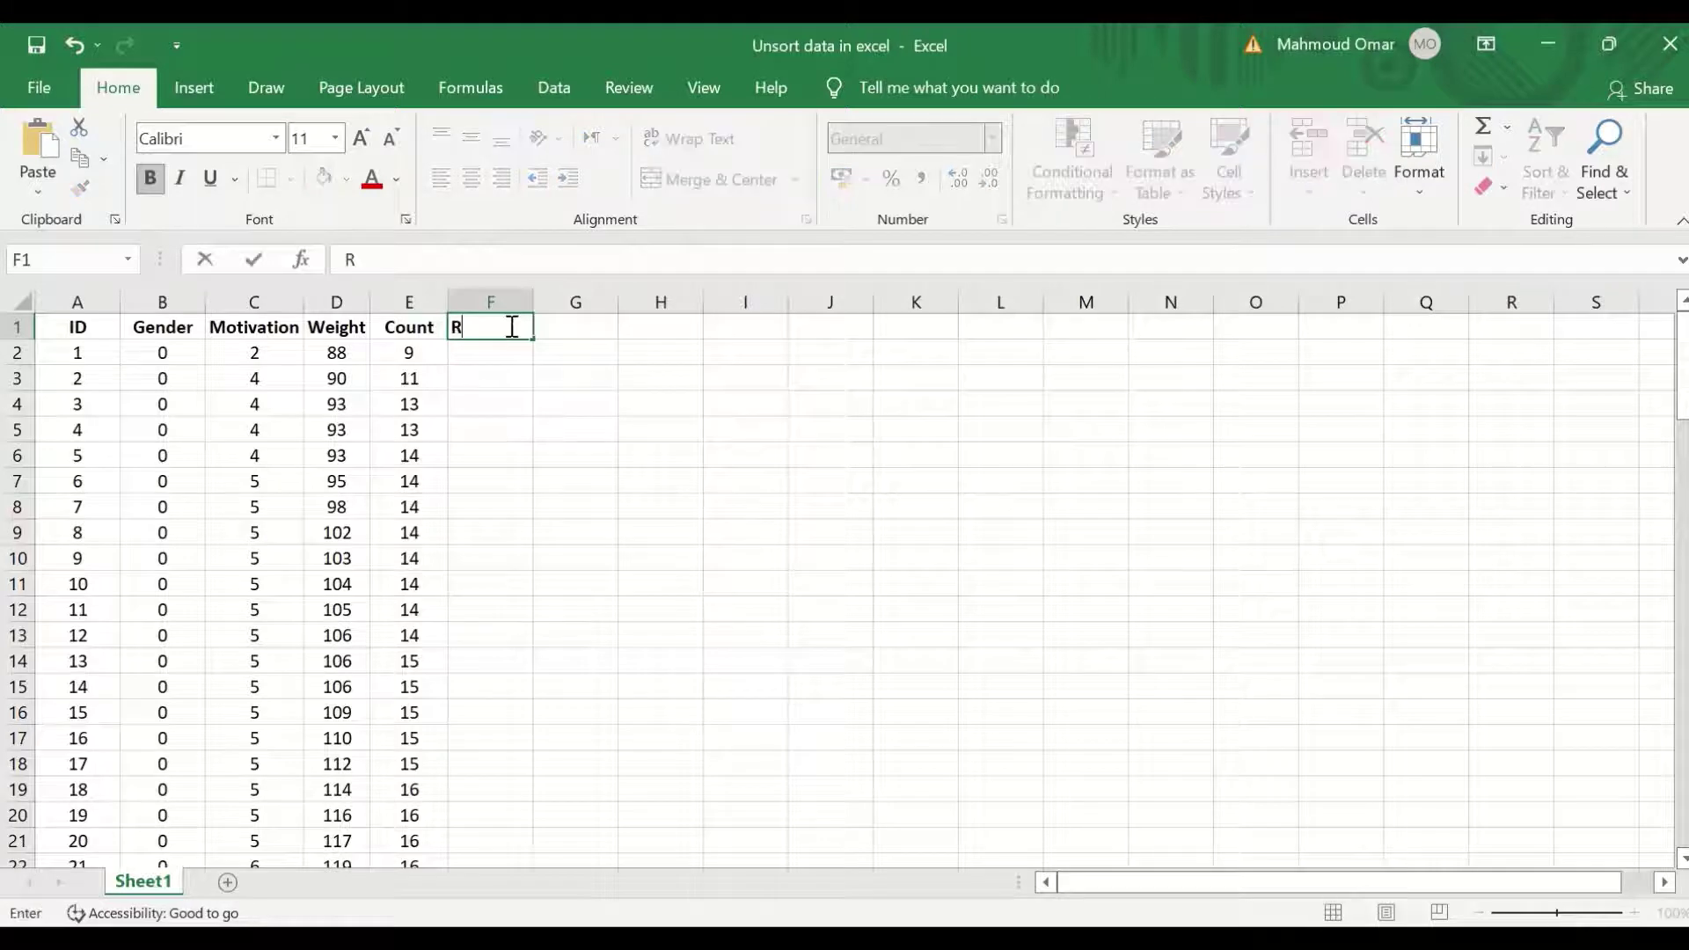
type("andomized")
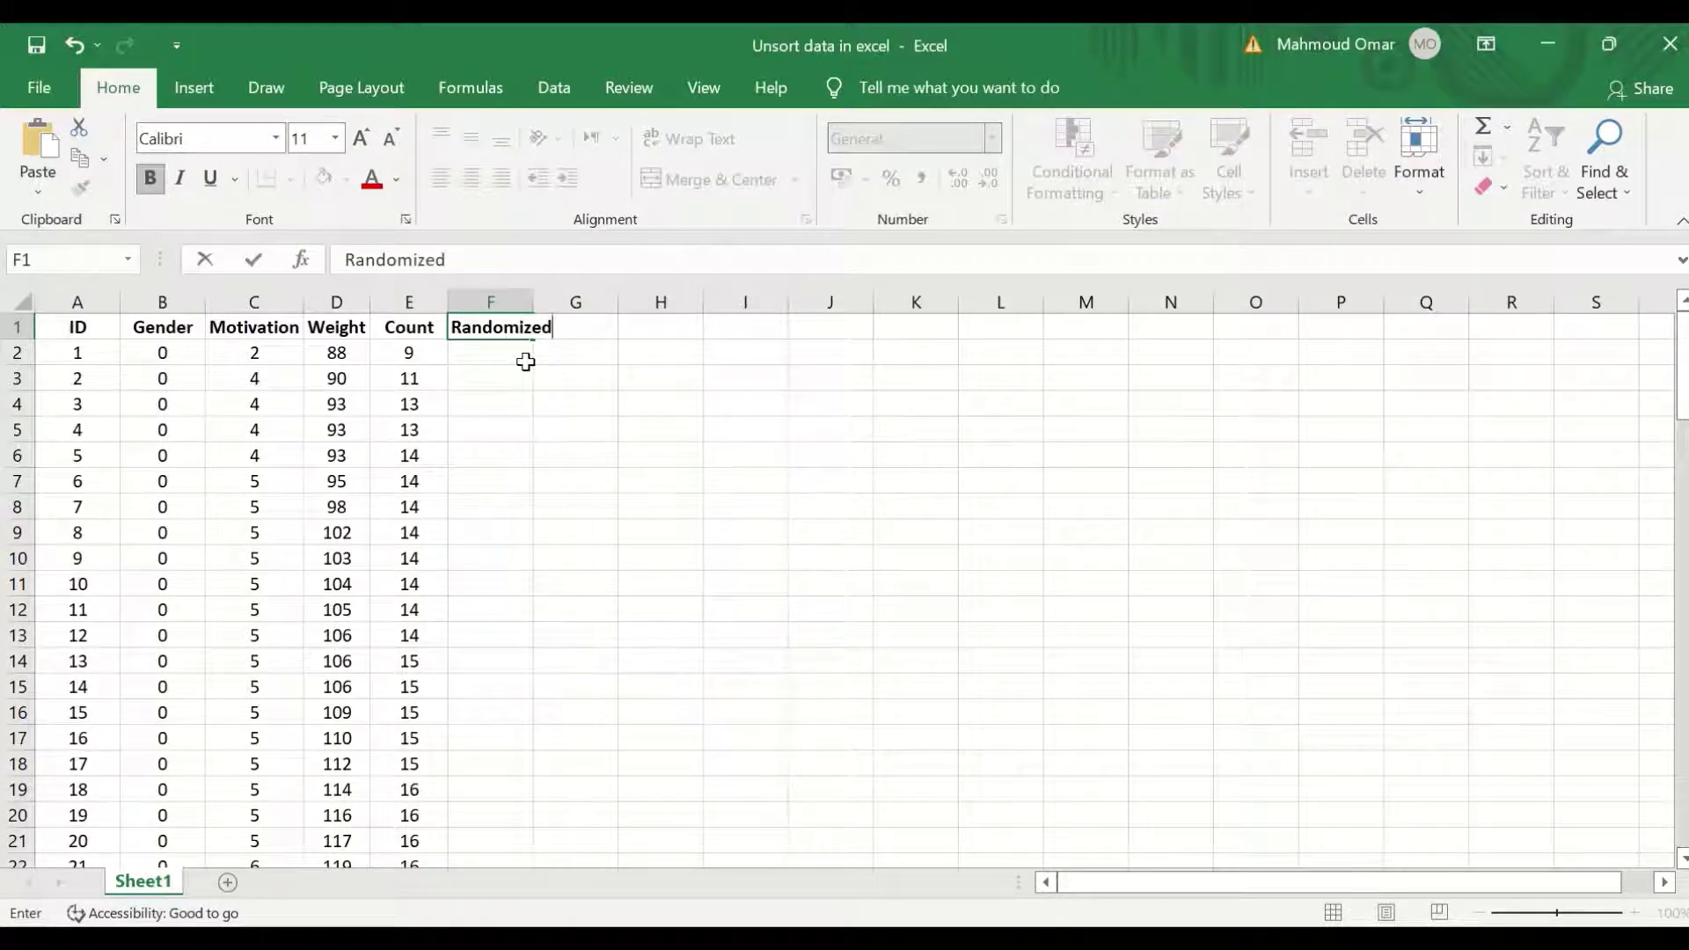
left_click(516, 354)
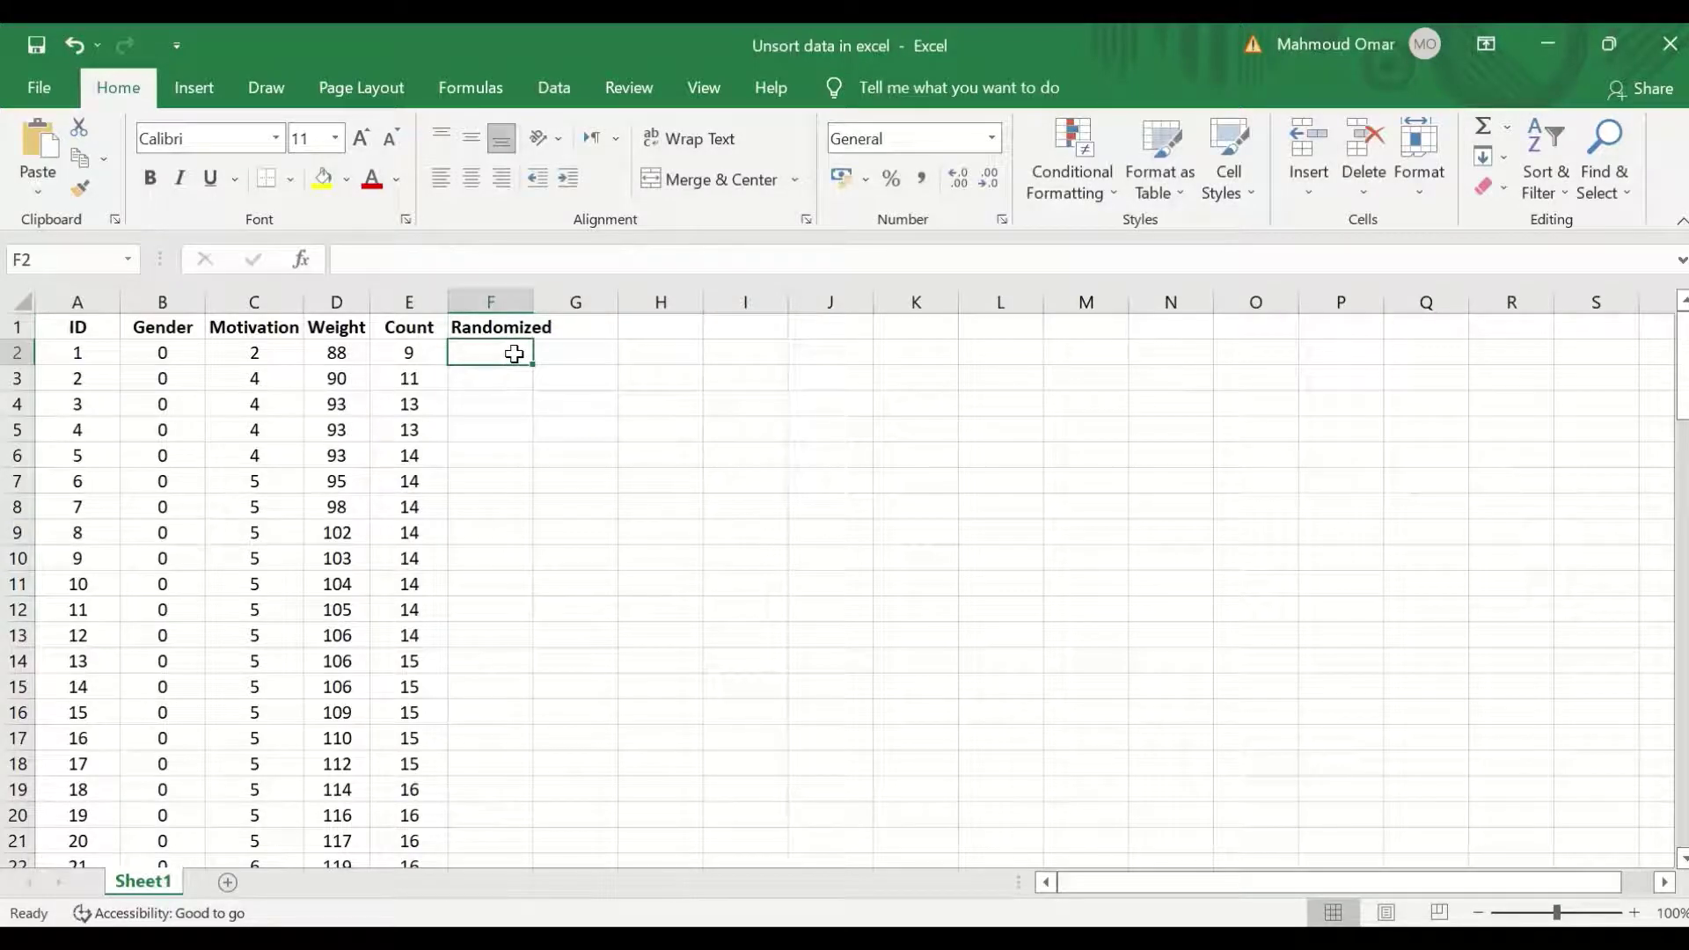
- Enter the formula =RAND() in cell F2 to produce a random decimal
type("=")
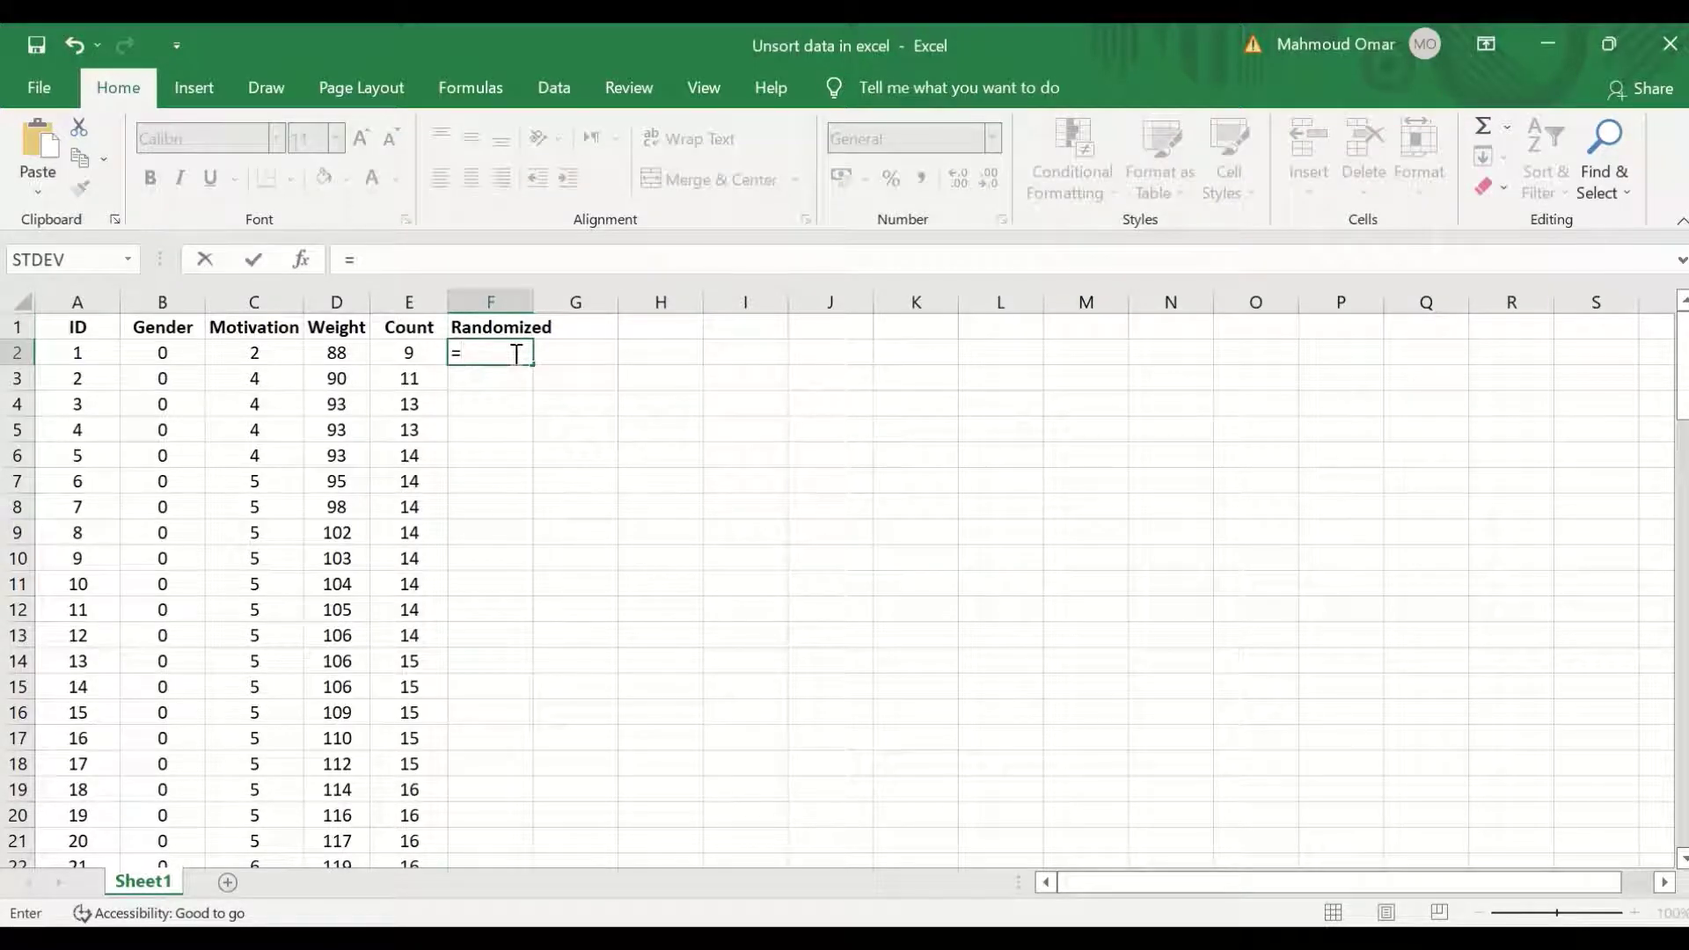
type("rand")
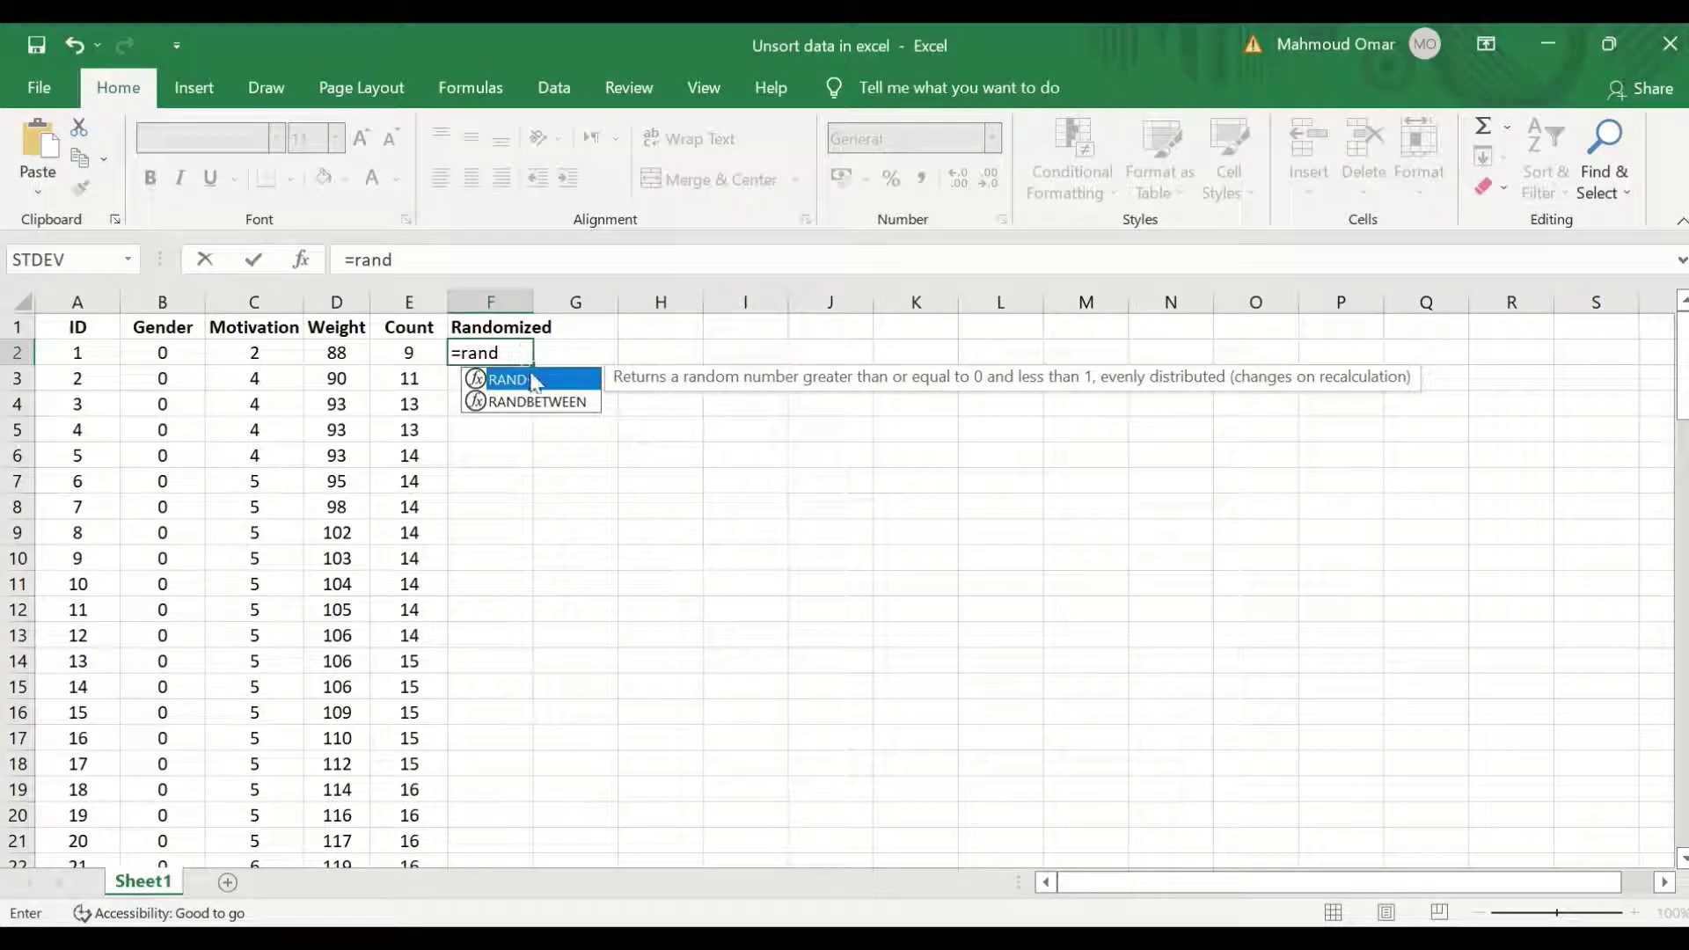
double_click(533, 380)
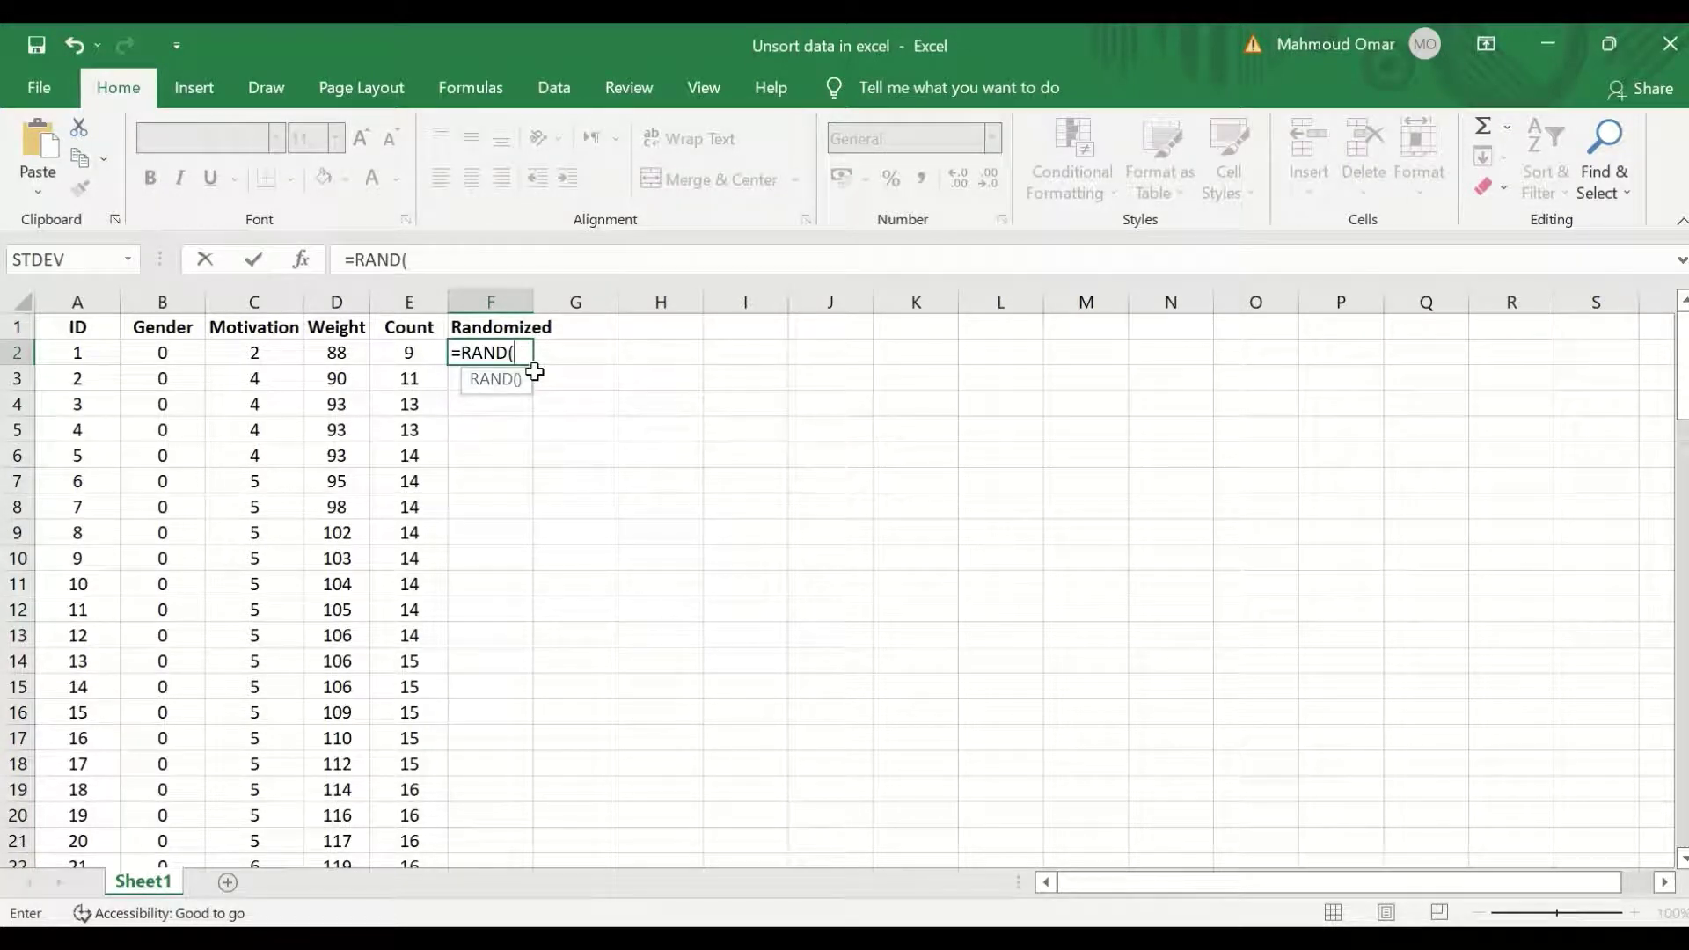
type(")")
key("Return")
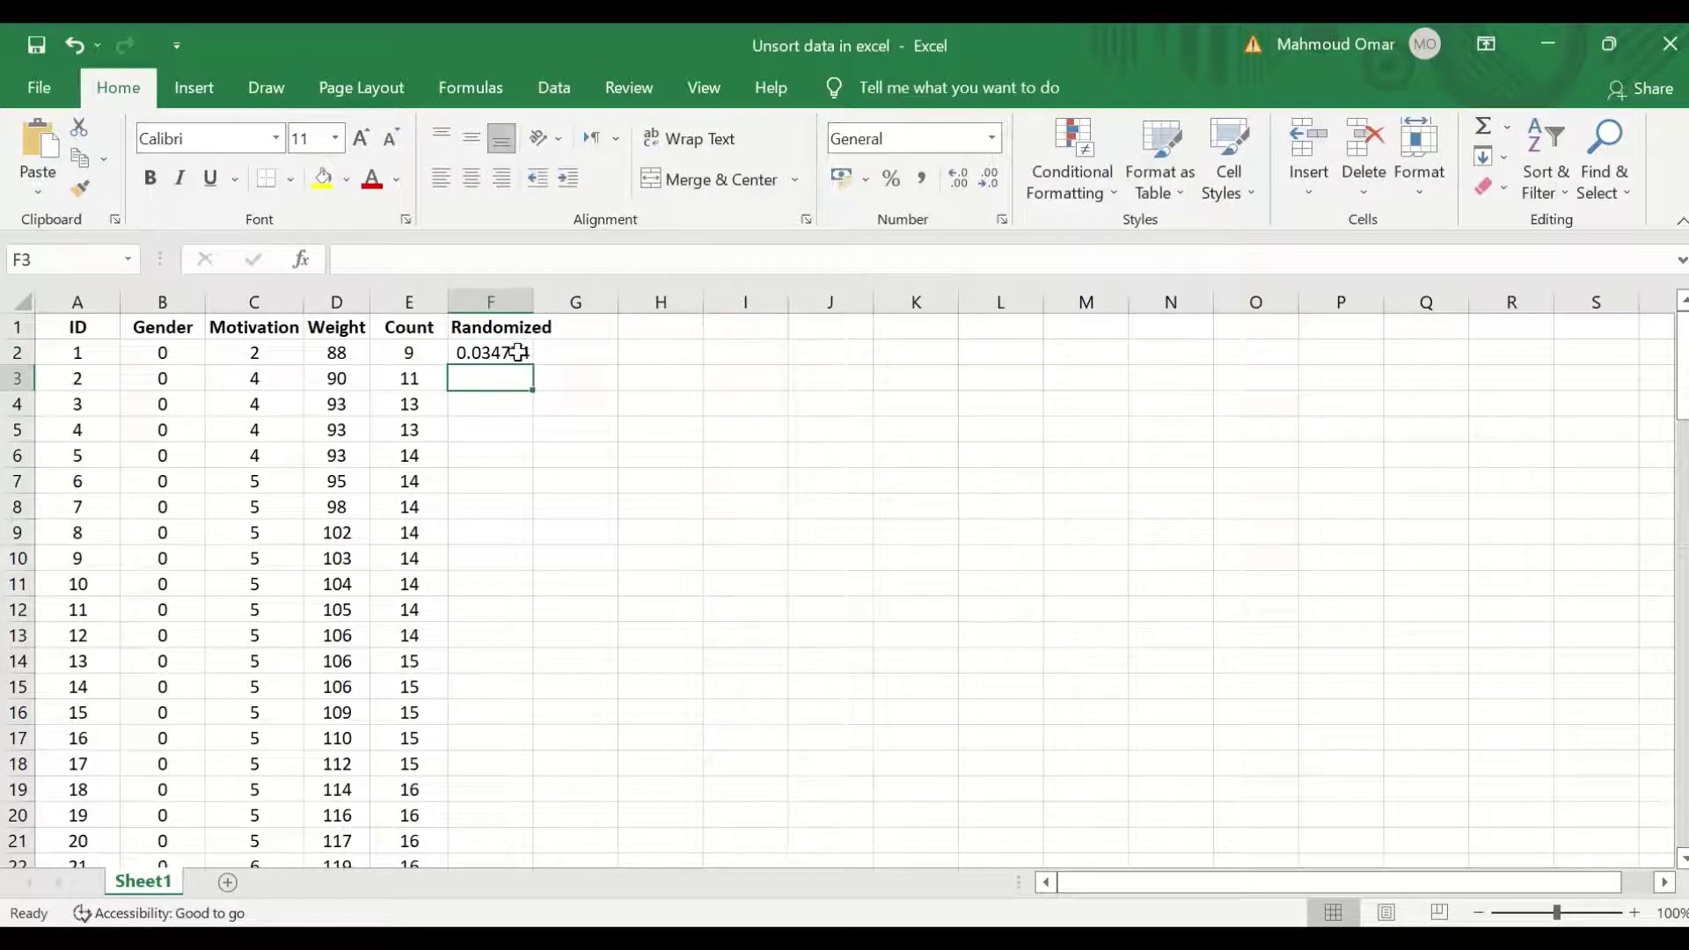
- Fill the =RAND() formula from F2 down column F through row 101 and review the values
left_click(519, 353)
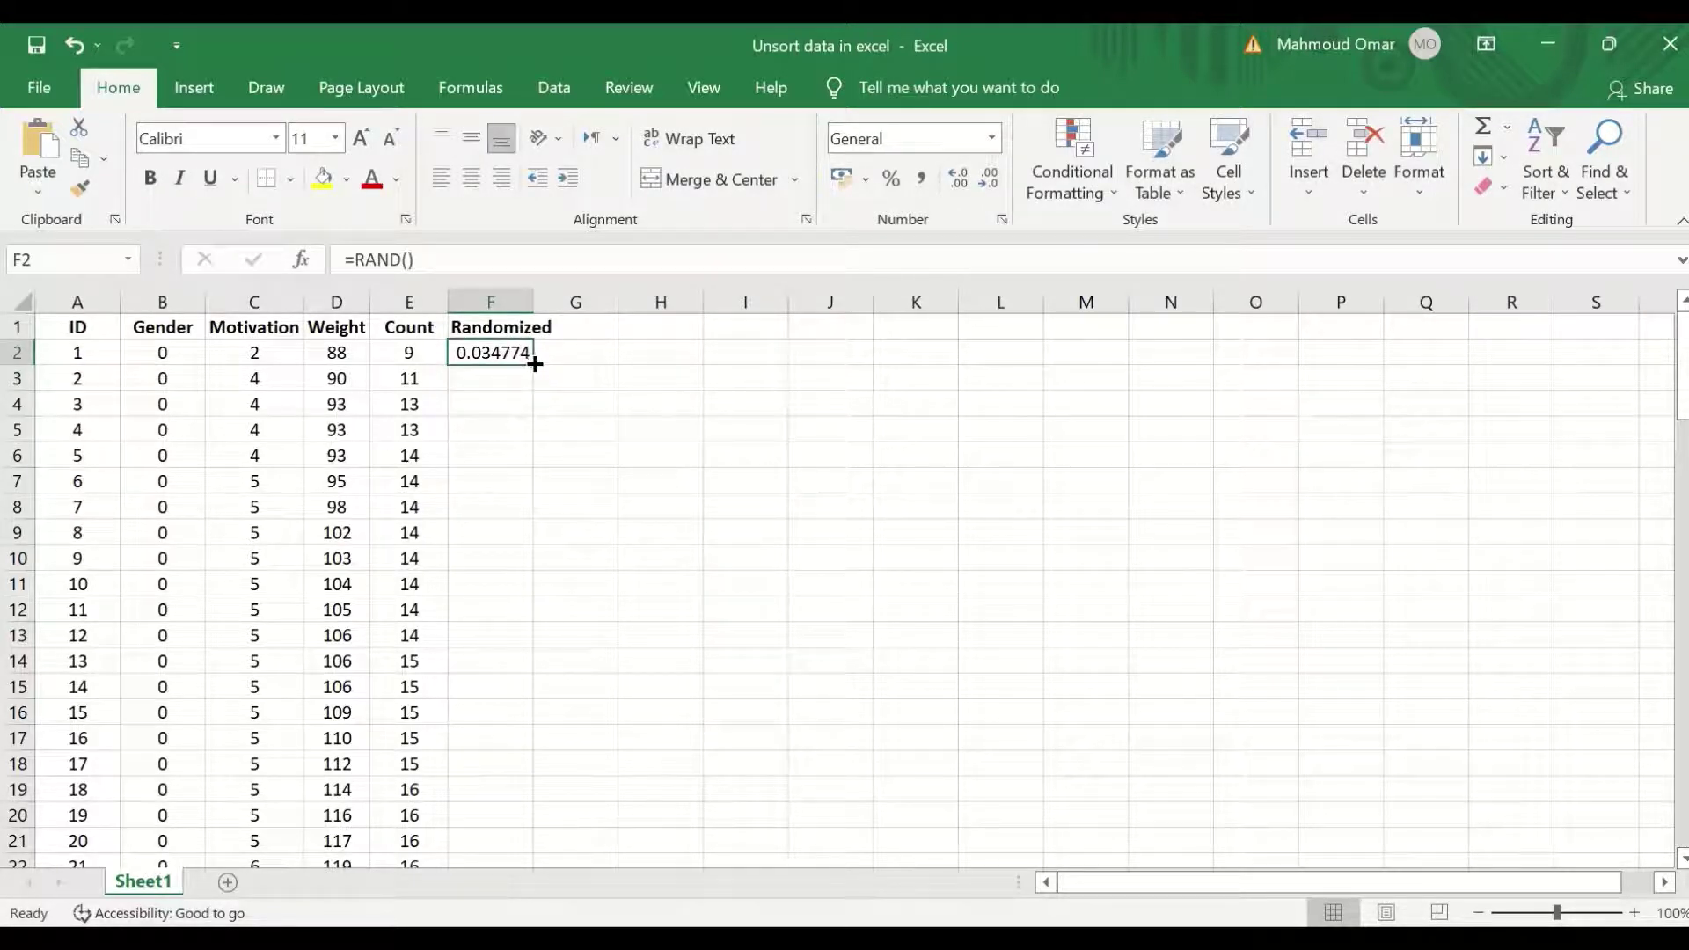
left_click_drag(533, 363, 490, 818)
scroll(768, 573, "up", 12)
scroll(702, 516, "up", 11)
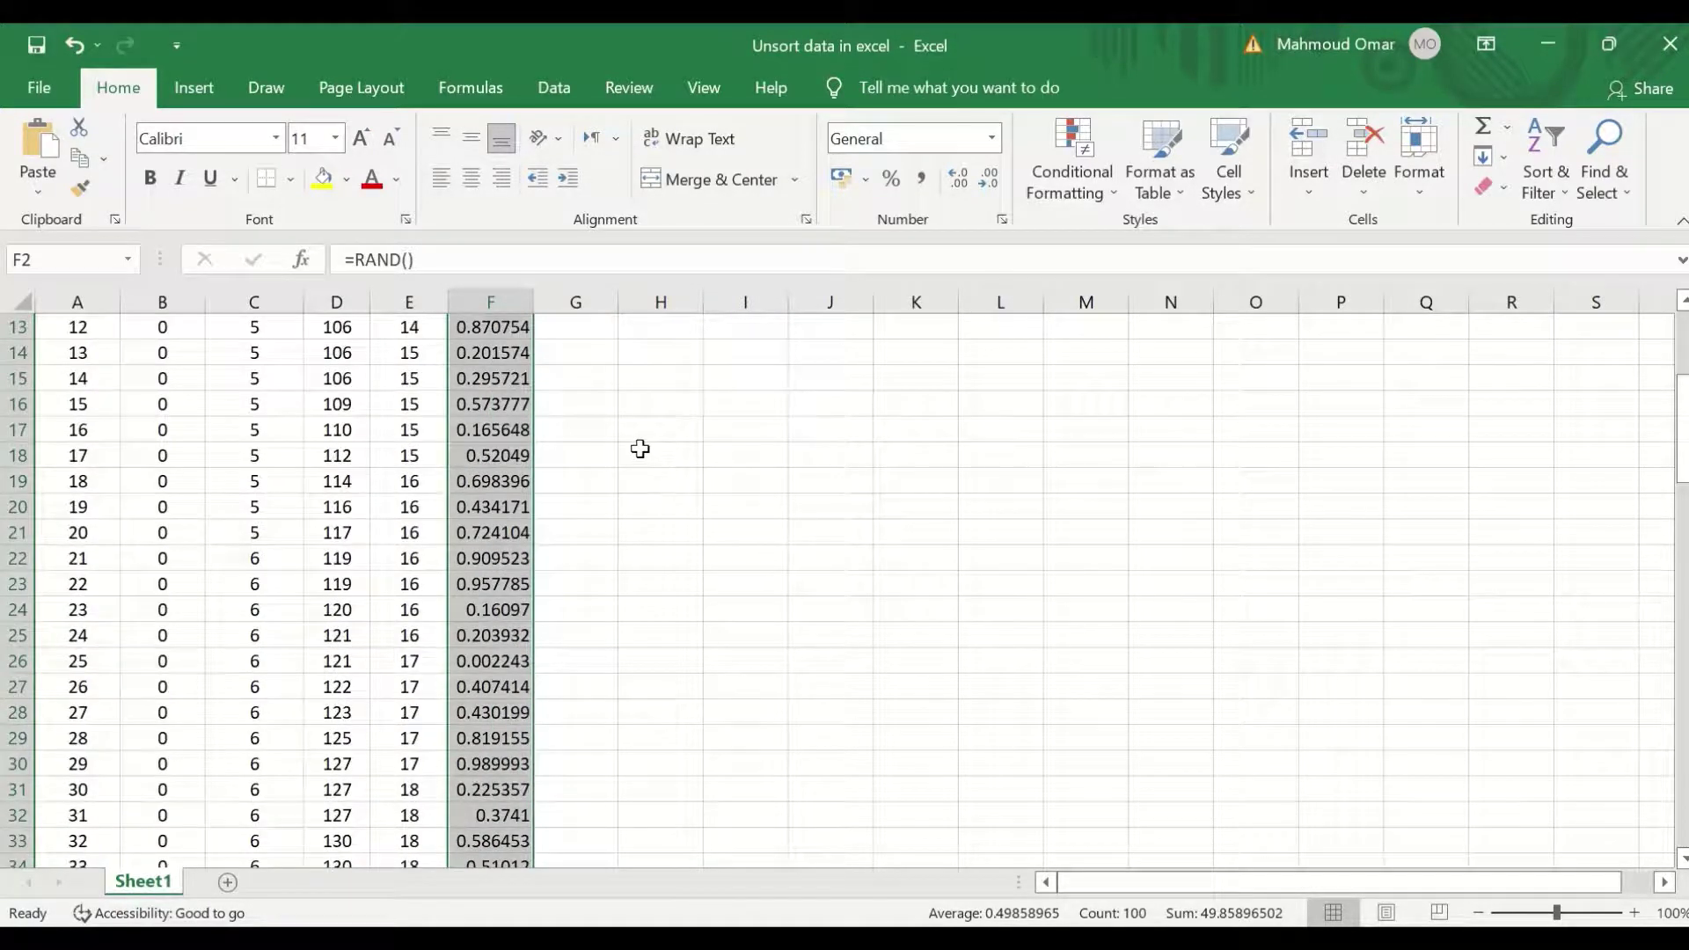
scroll(639, 449, "up", 4)
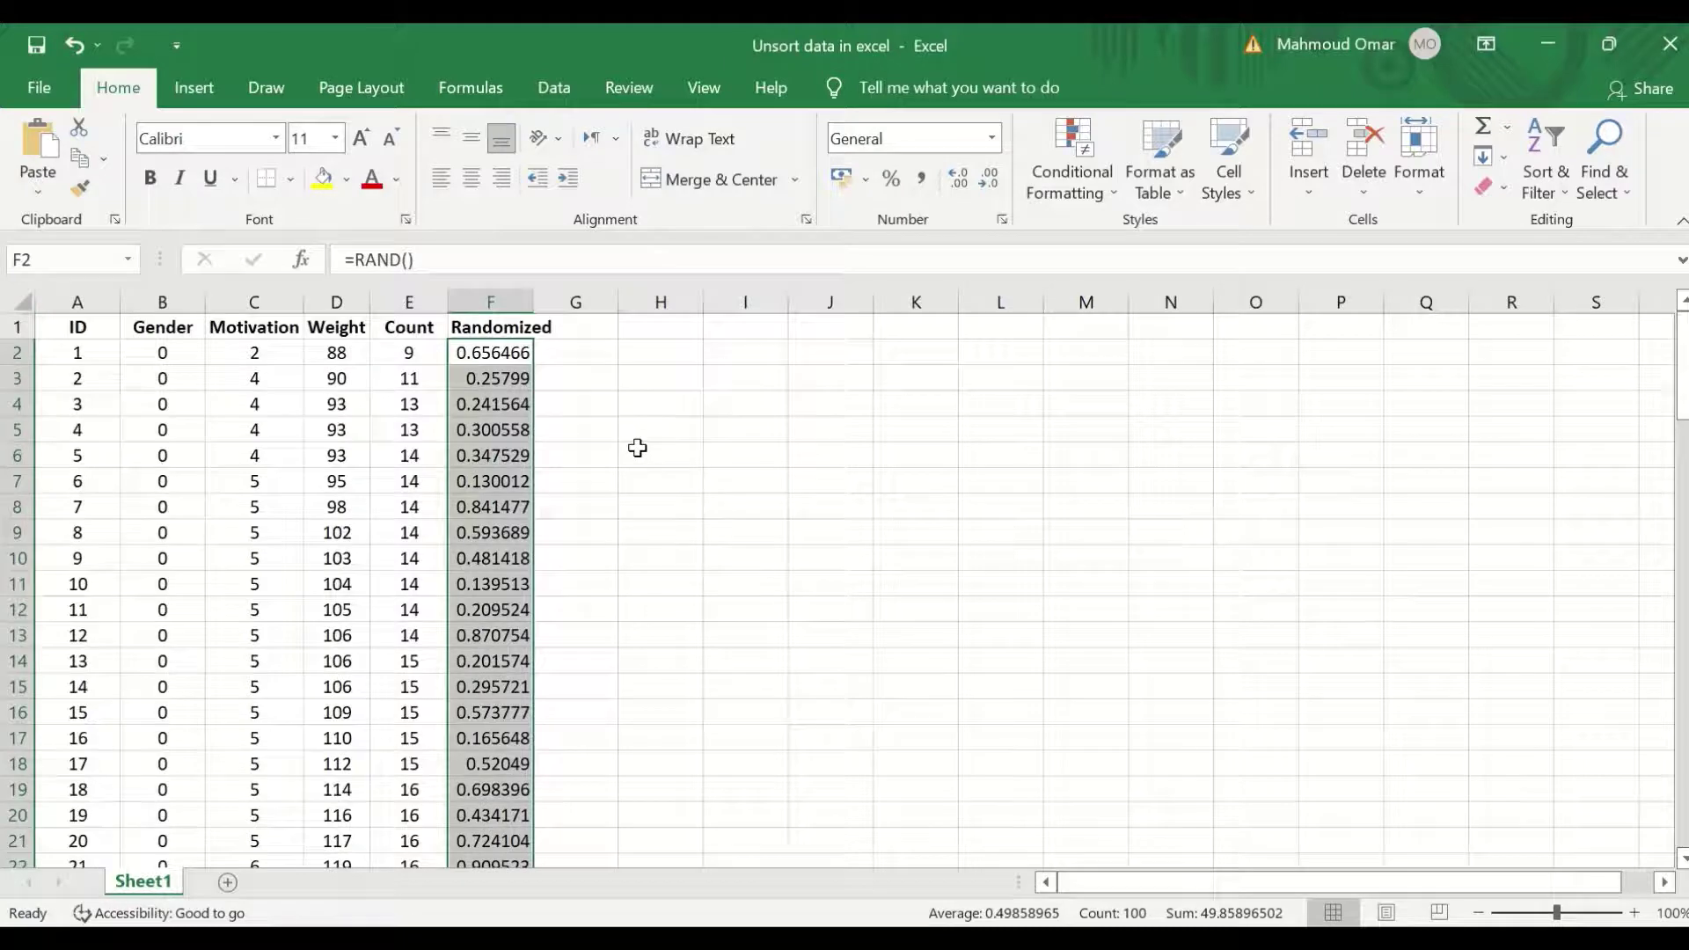
left_click(494, 350)
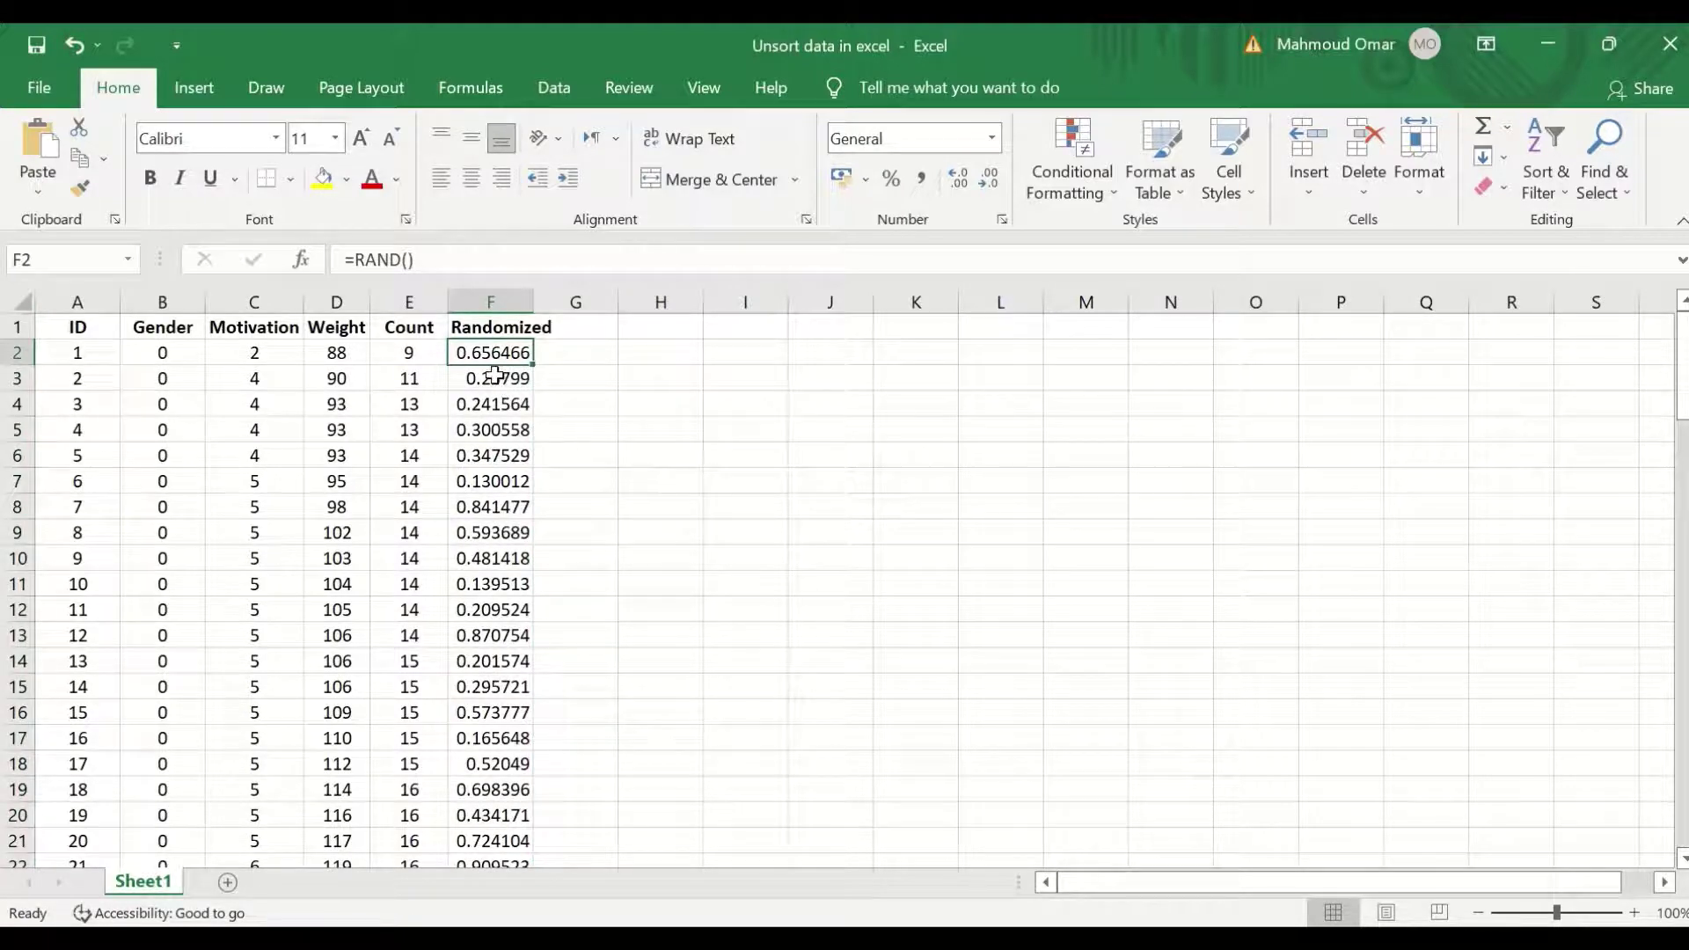
scroll(486, 408, "down", 10)
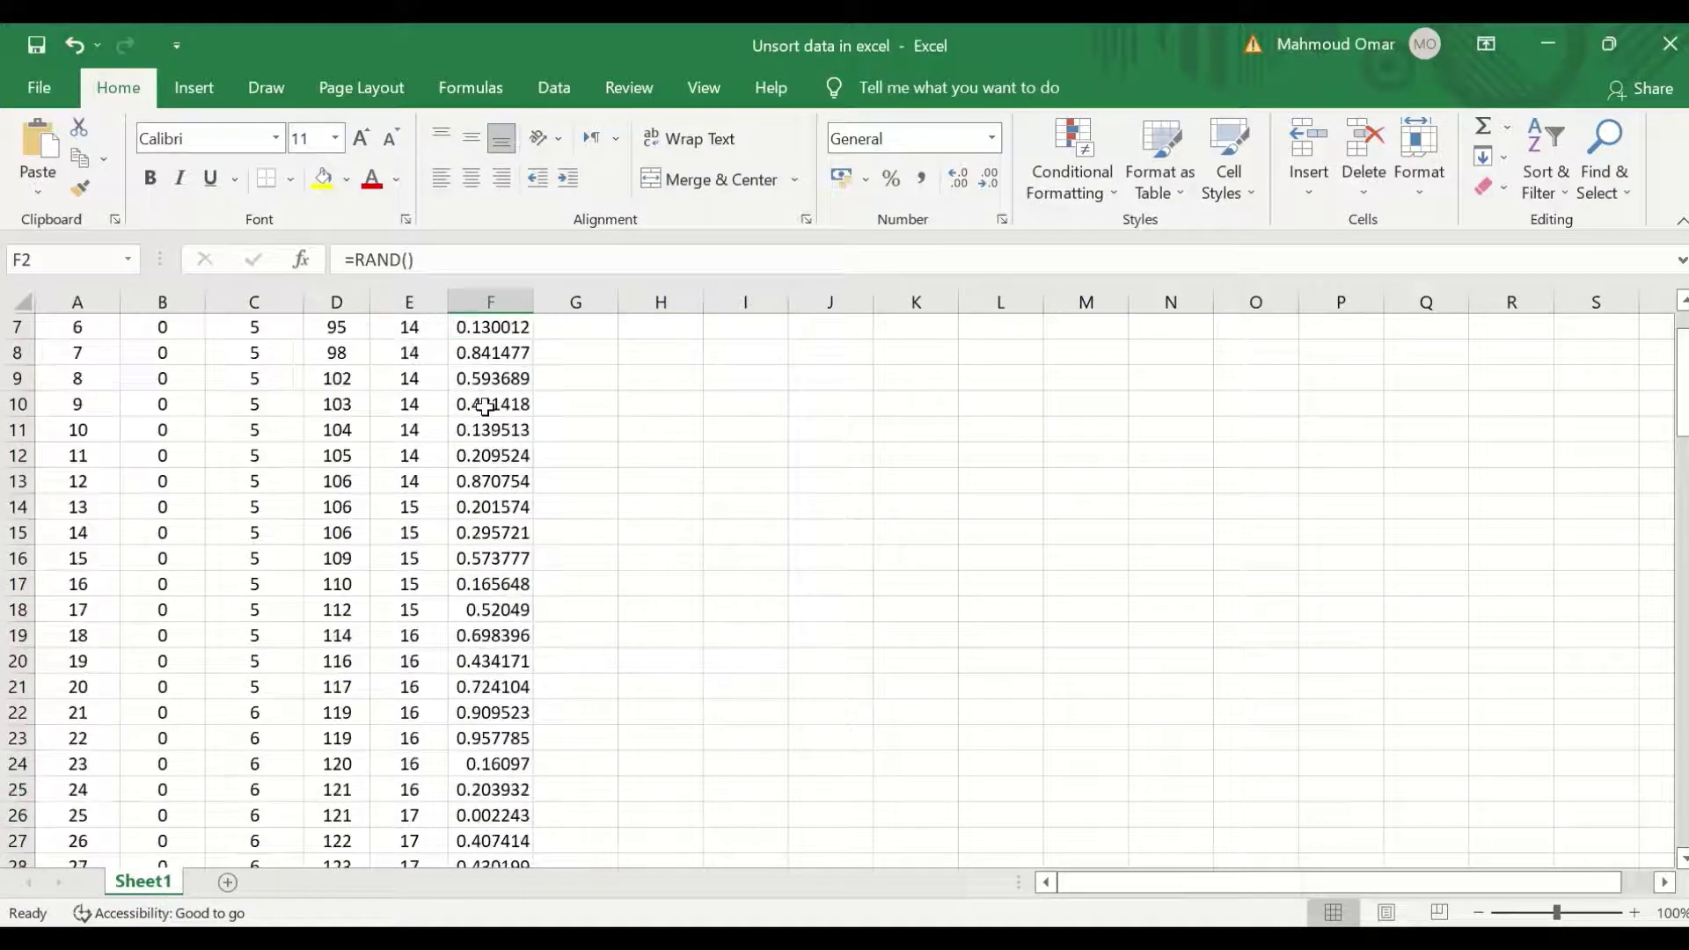
scroll(476, 452, "up", 7)
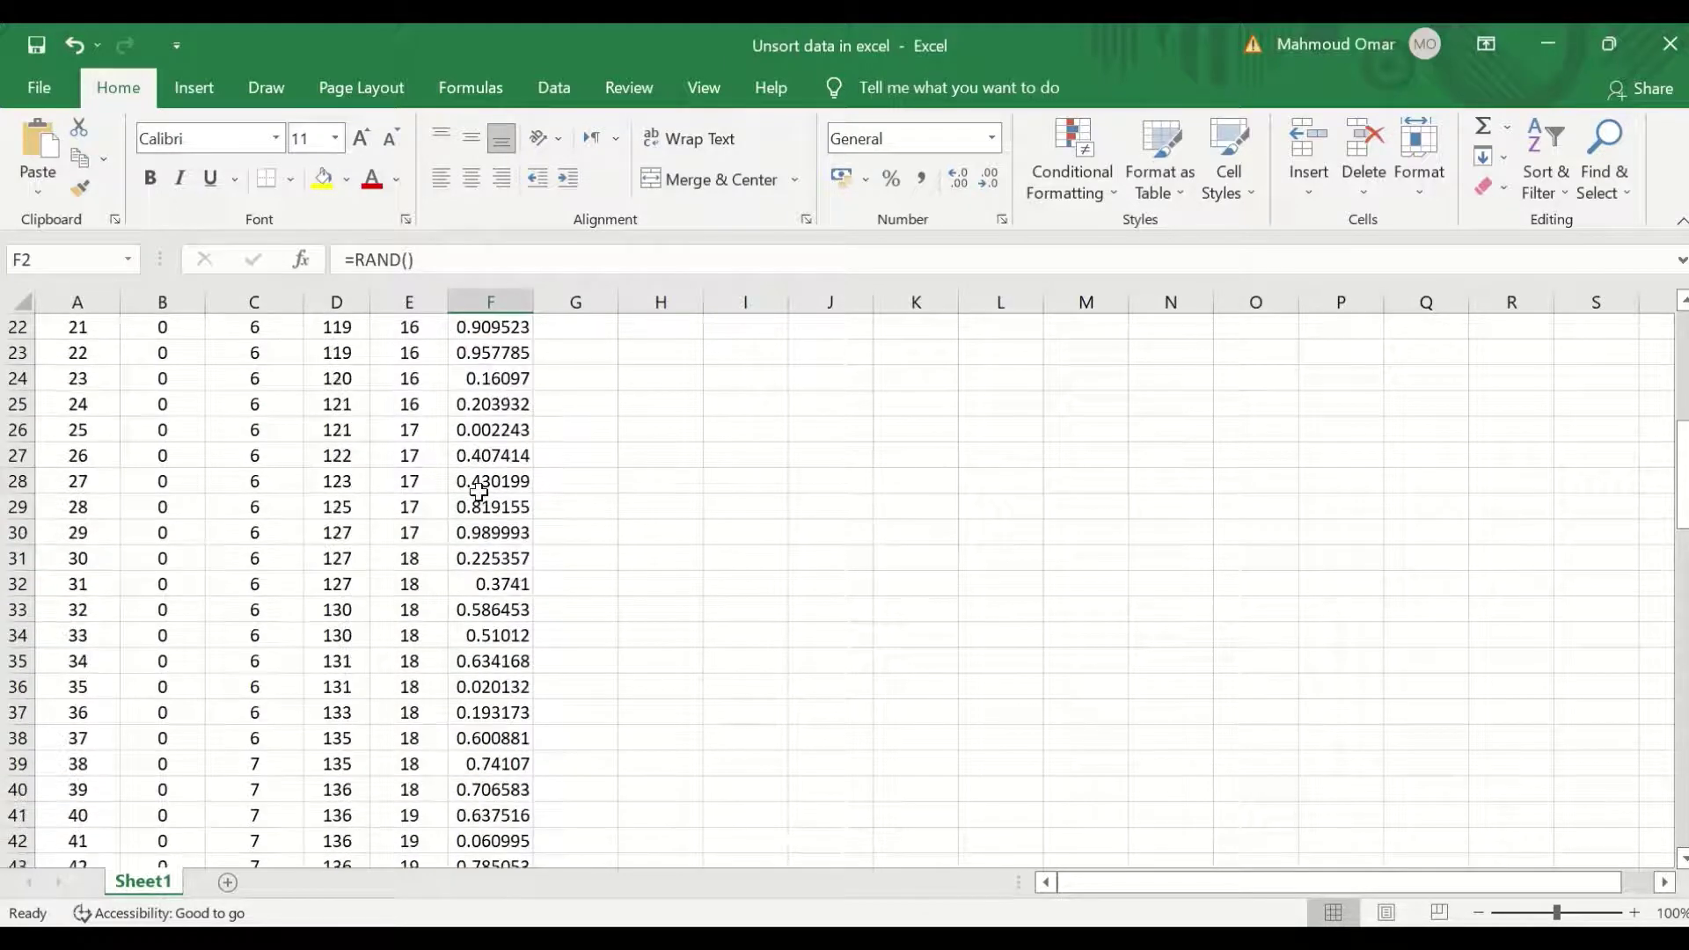
scroll(516, 480, "up", 3)
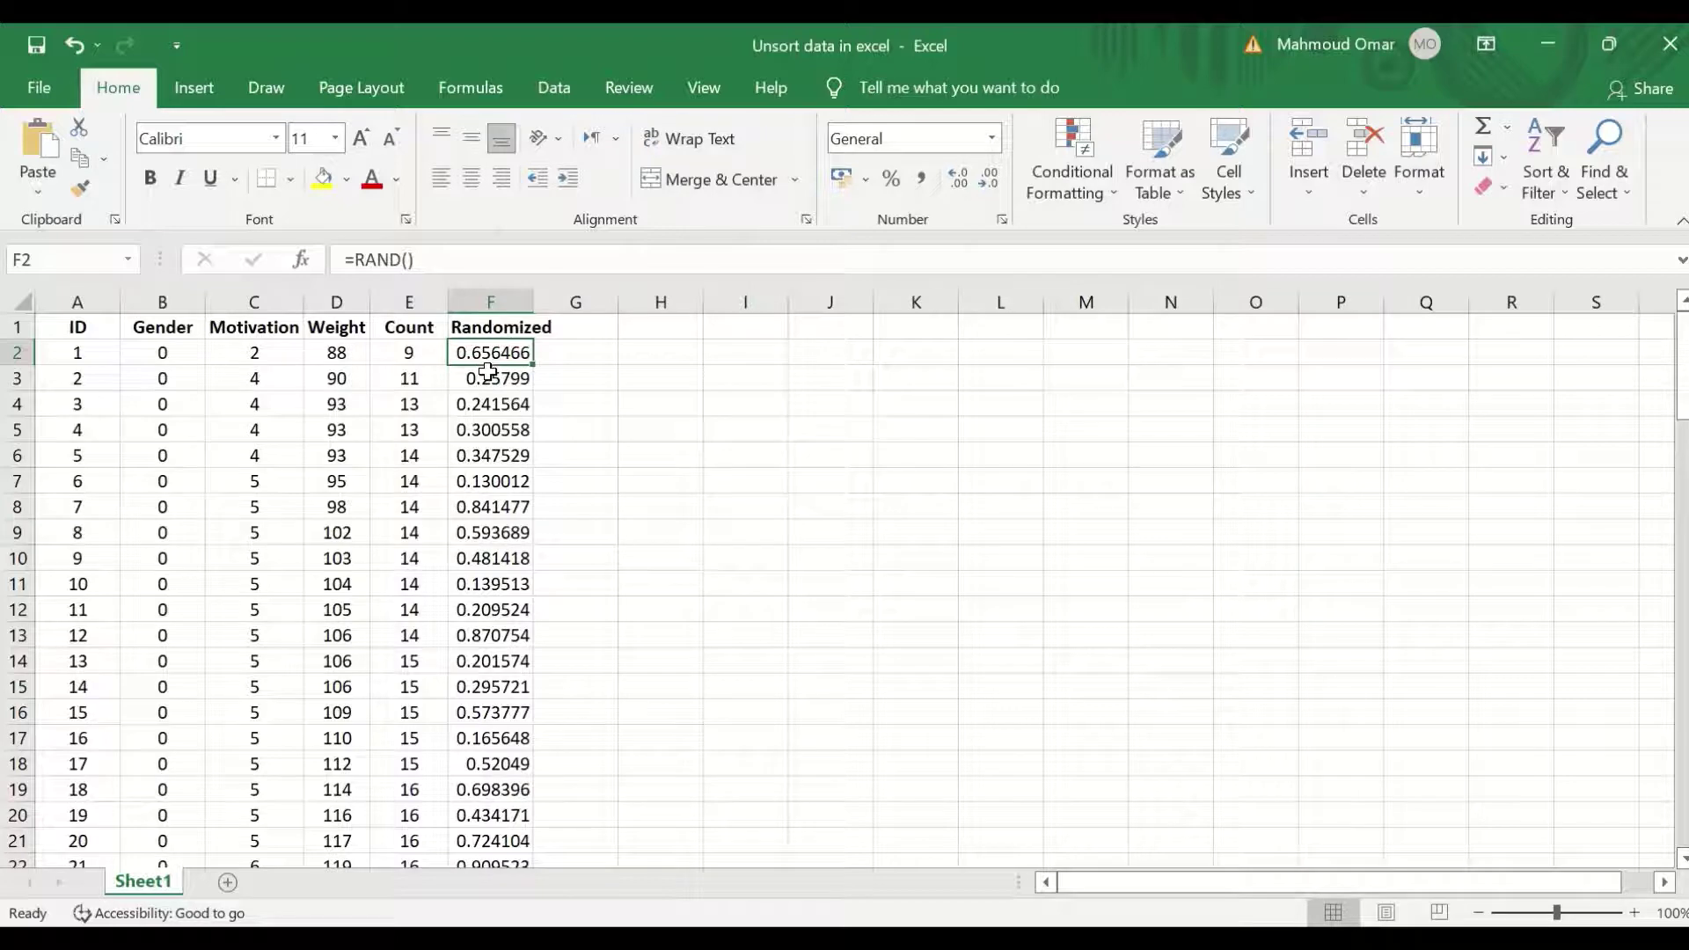
scroll(480, 466, "down", 1)
scroll(480, 466, "up", 1)
- Custom-sort the table by the Randomized column, Smallest to Largest, to shuffle the rows
left_click(1532, 146)
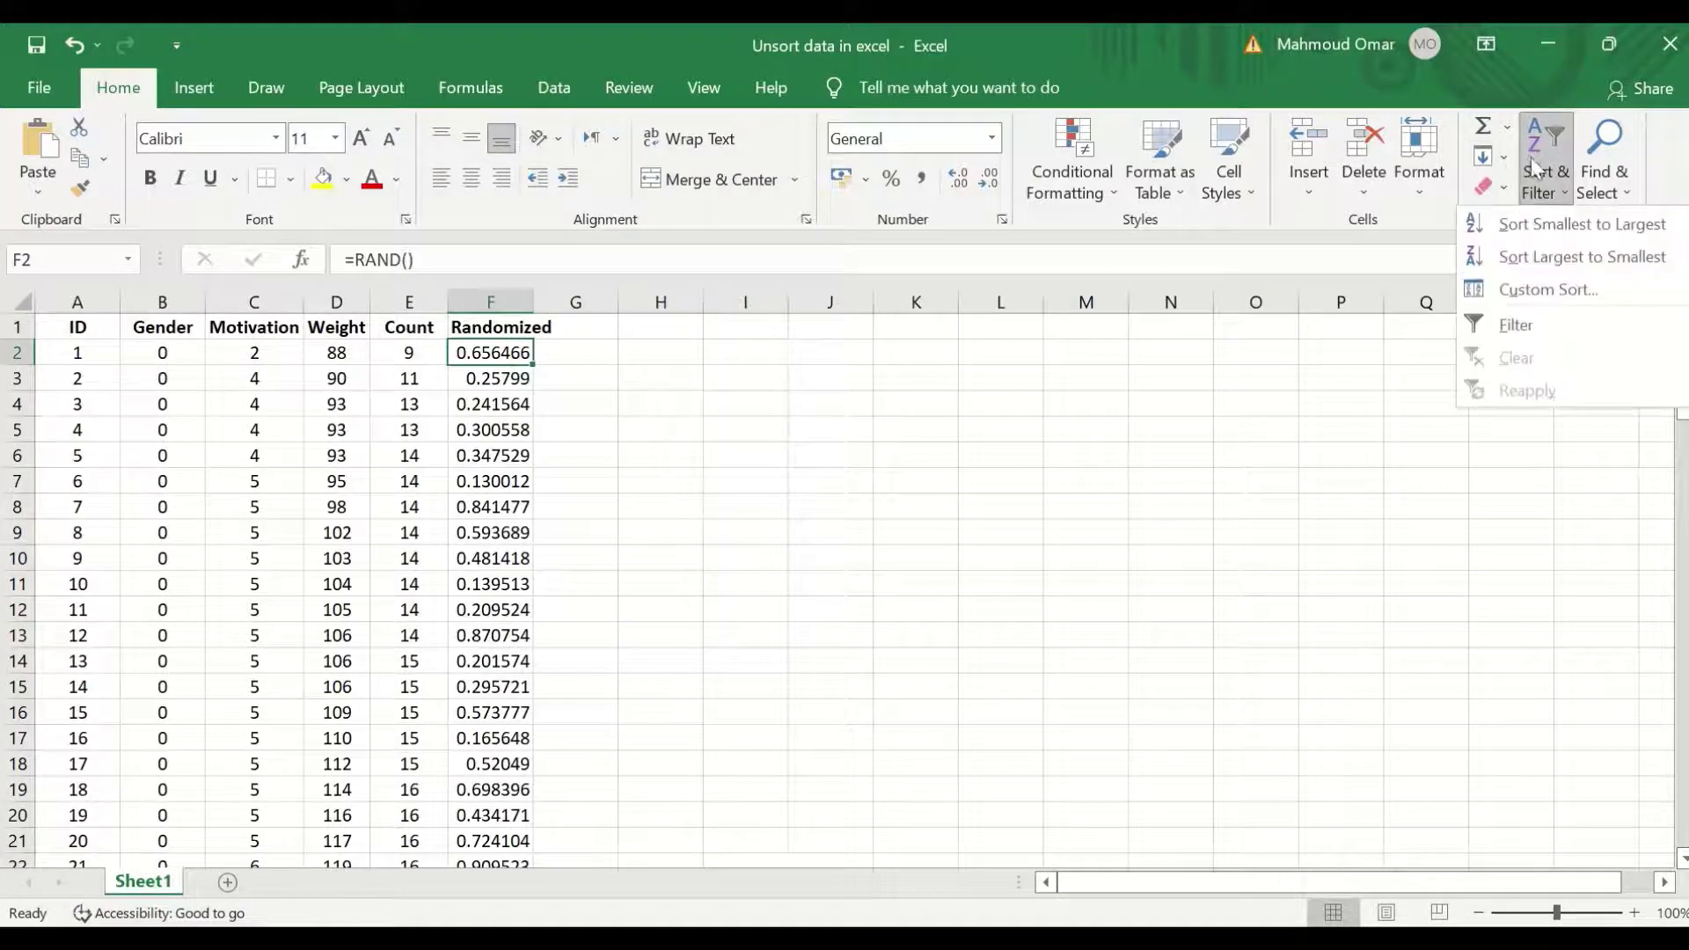
left_click(1518, 284)
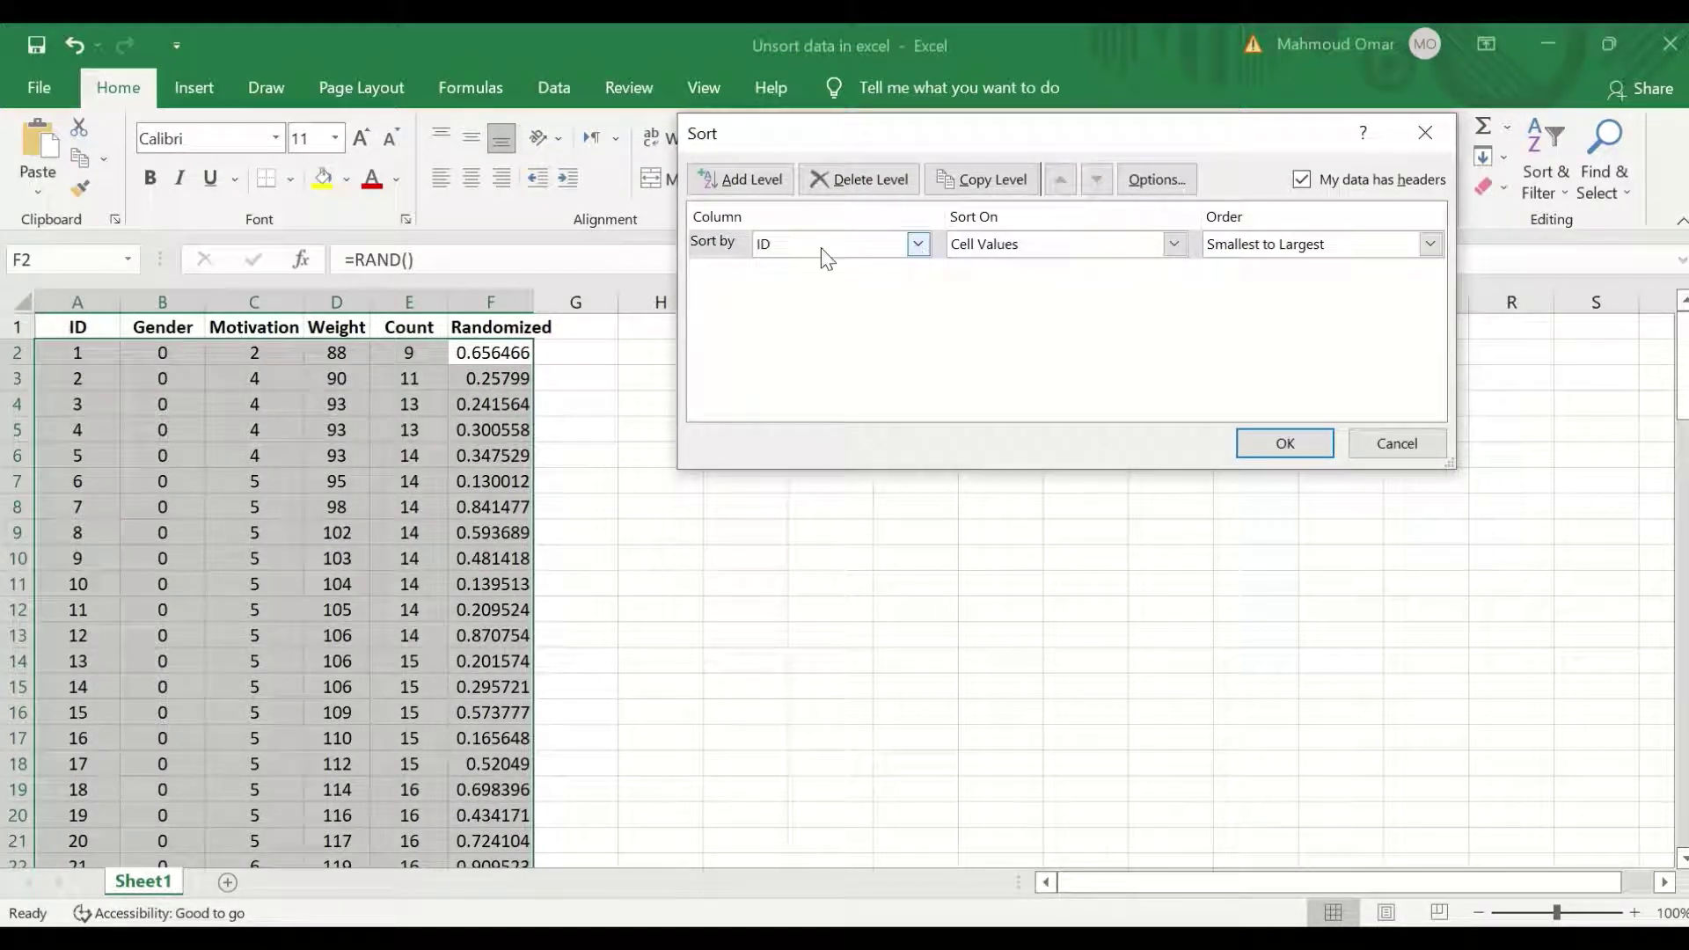
left_click(917, 246)
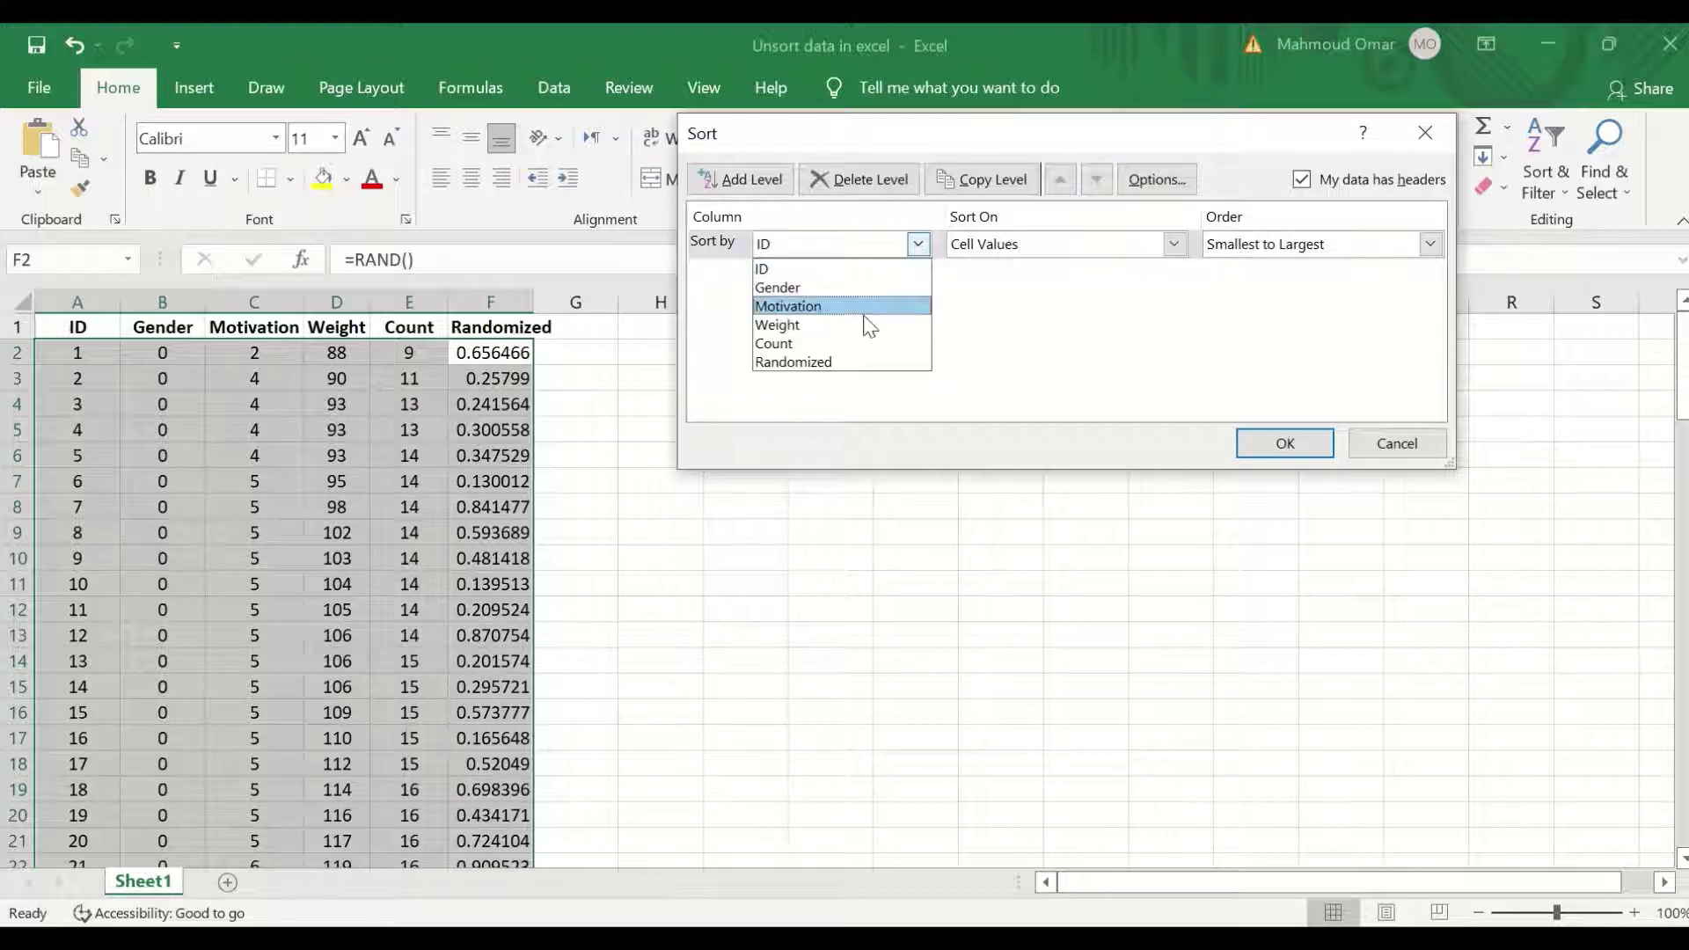
left_click(833, 363)
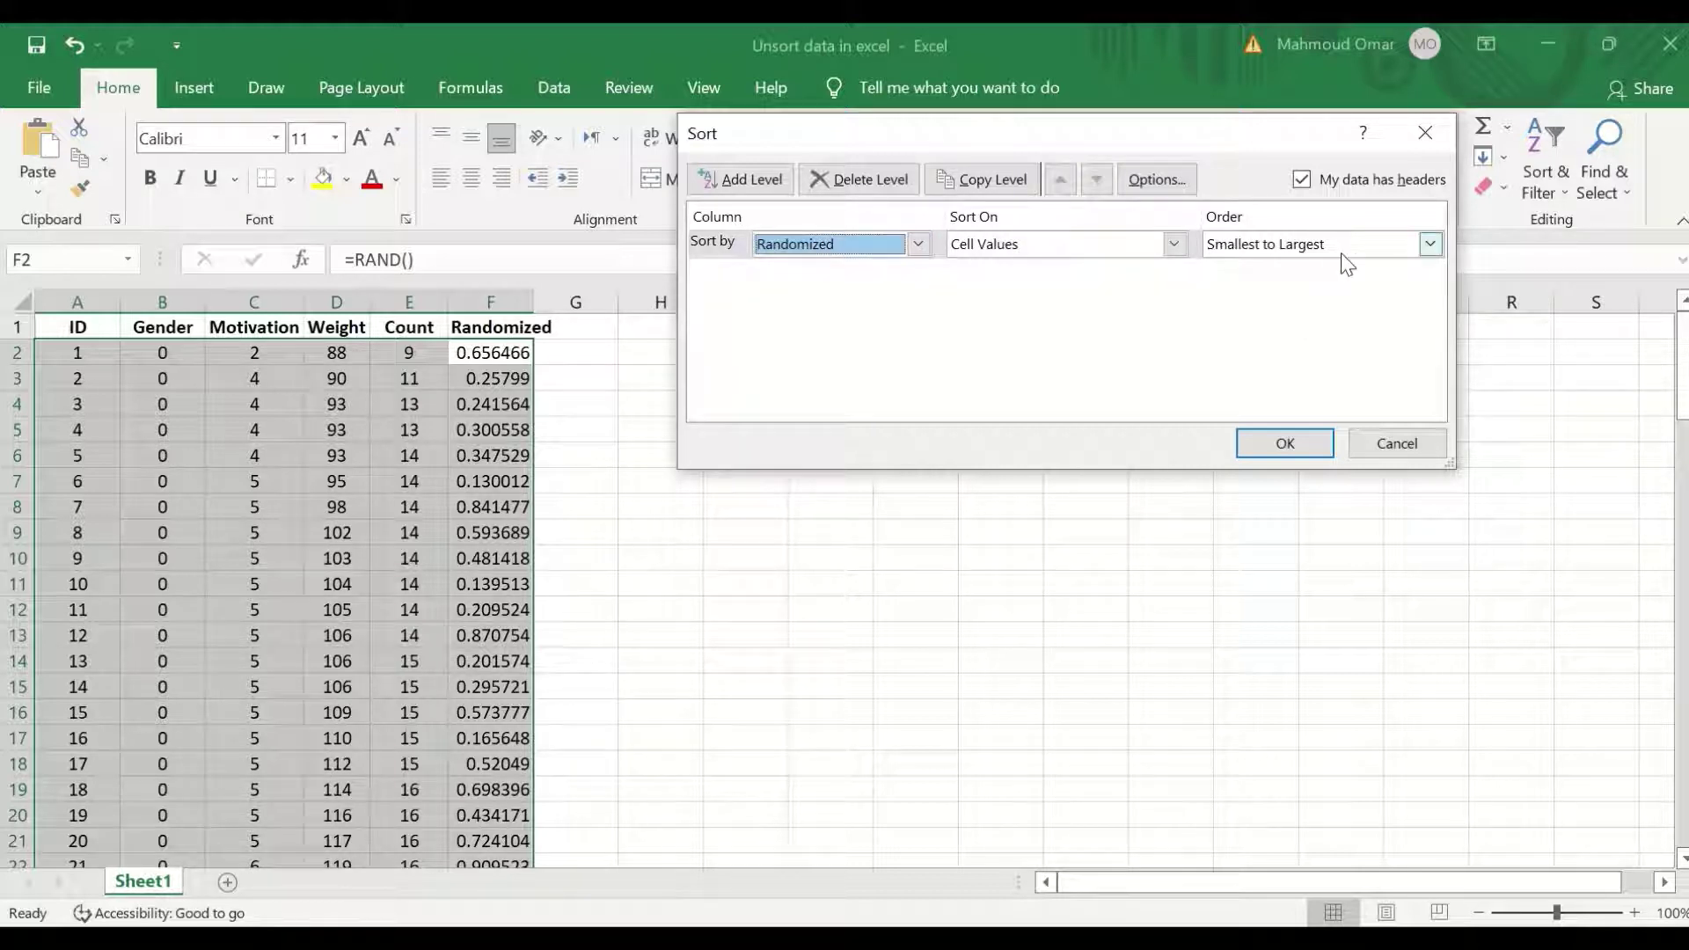
left_click(1431, 245)
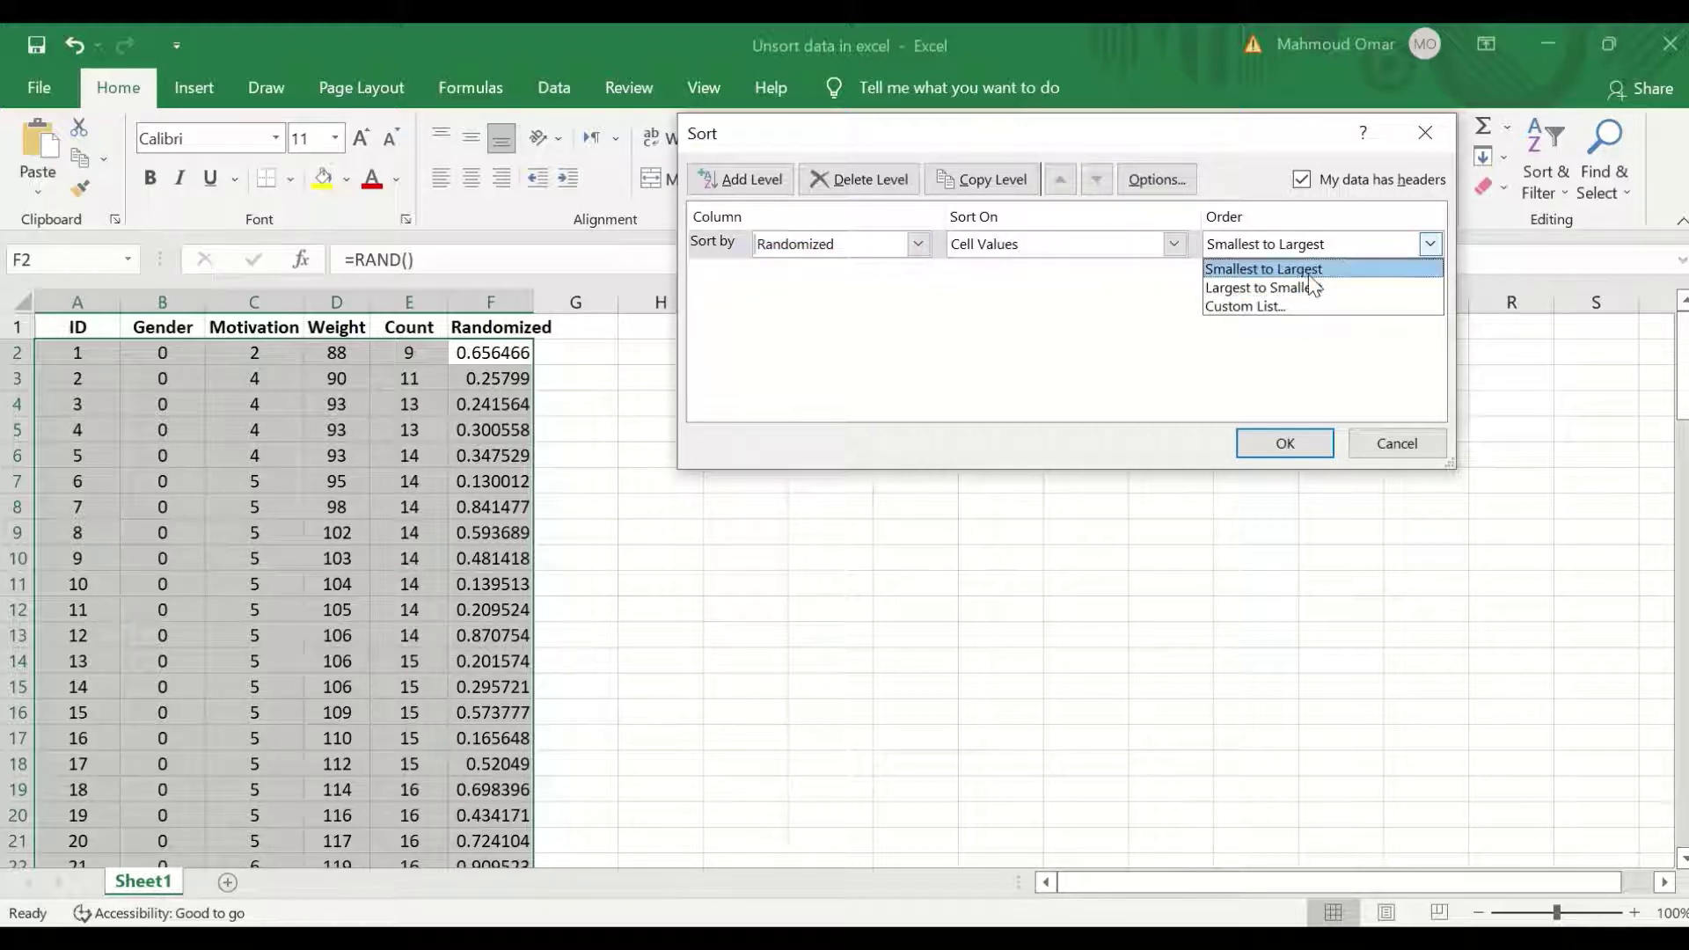
left_click(1308, 265)
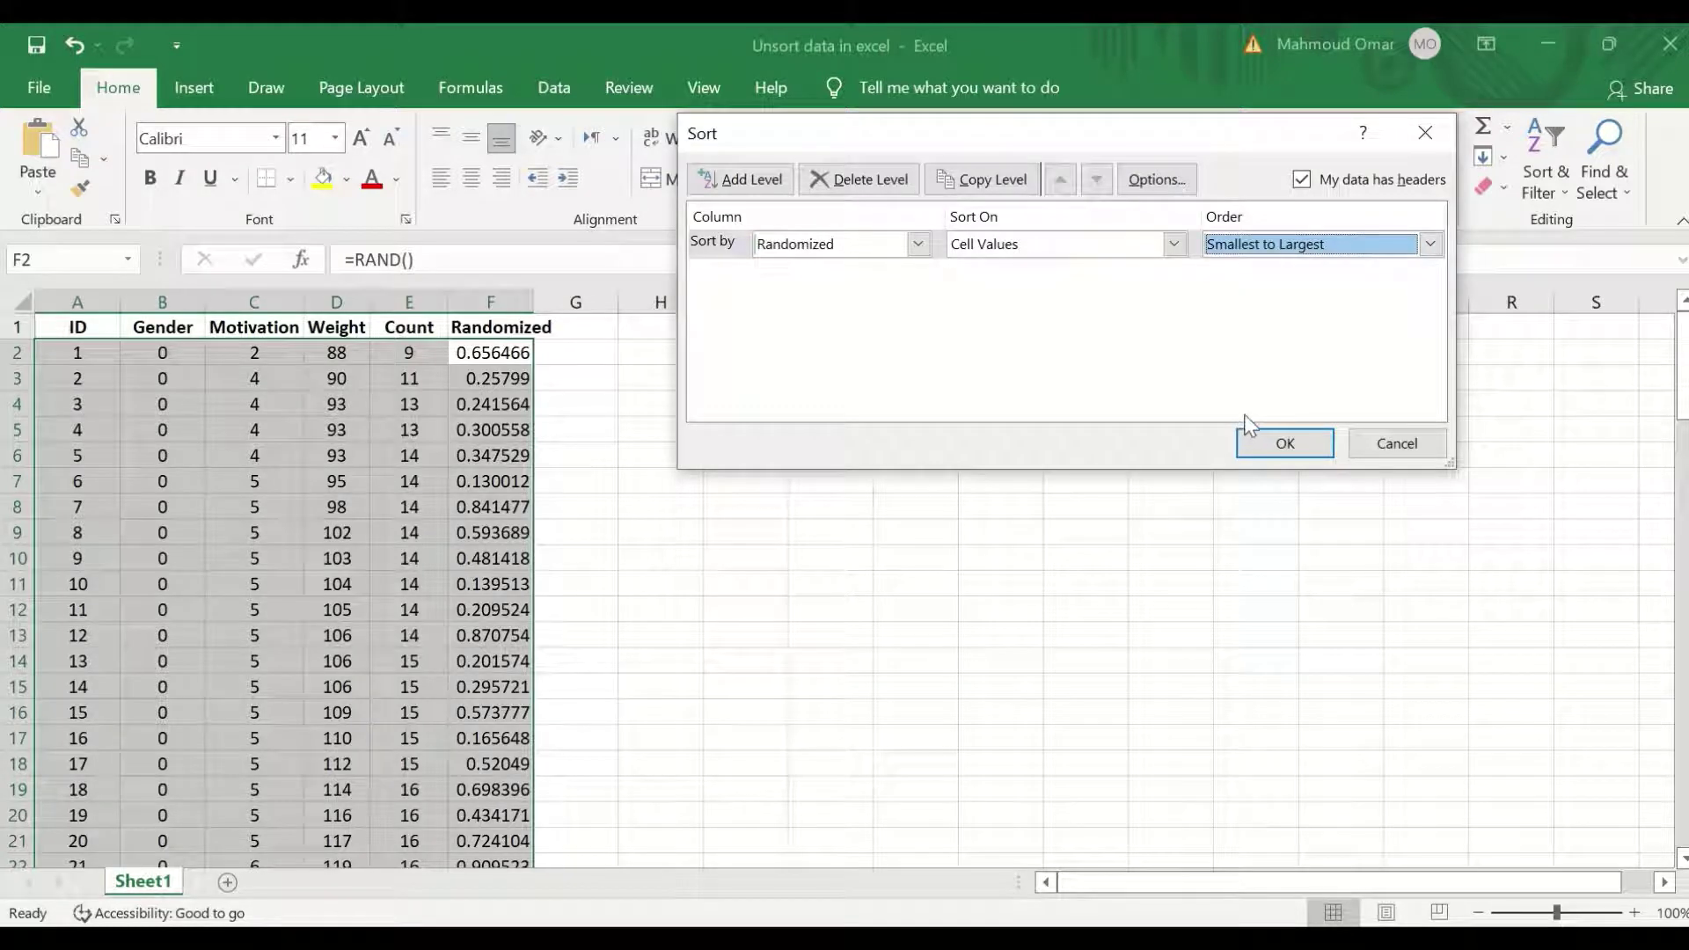
left_click(1266, 440)
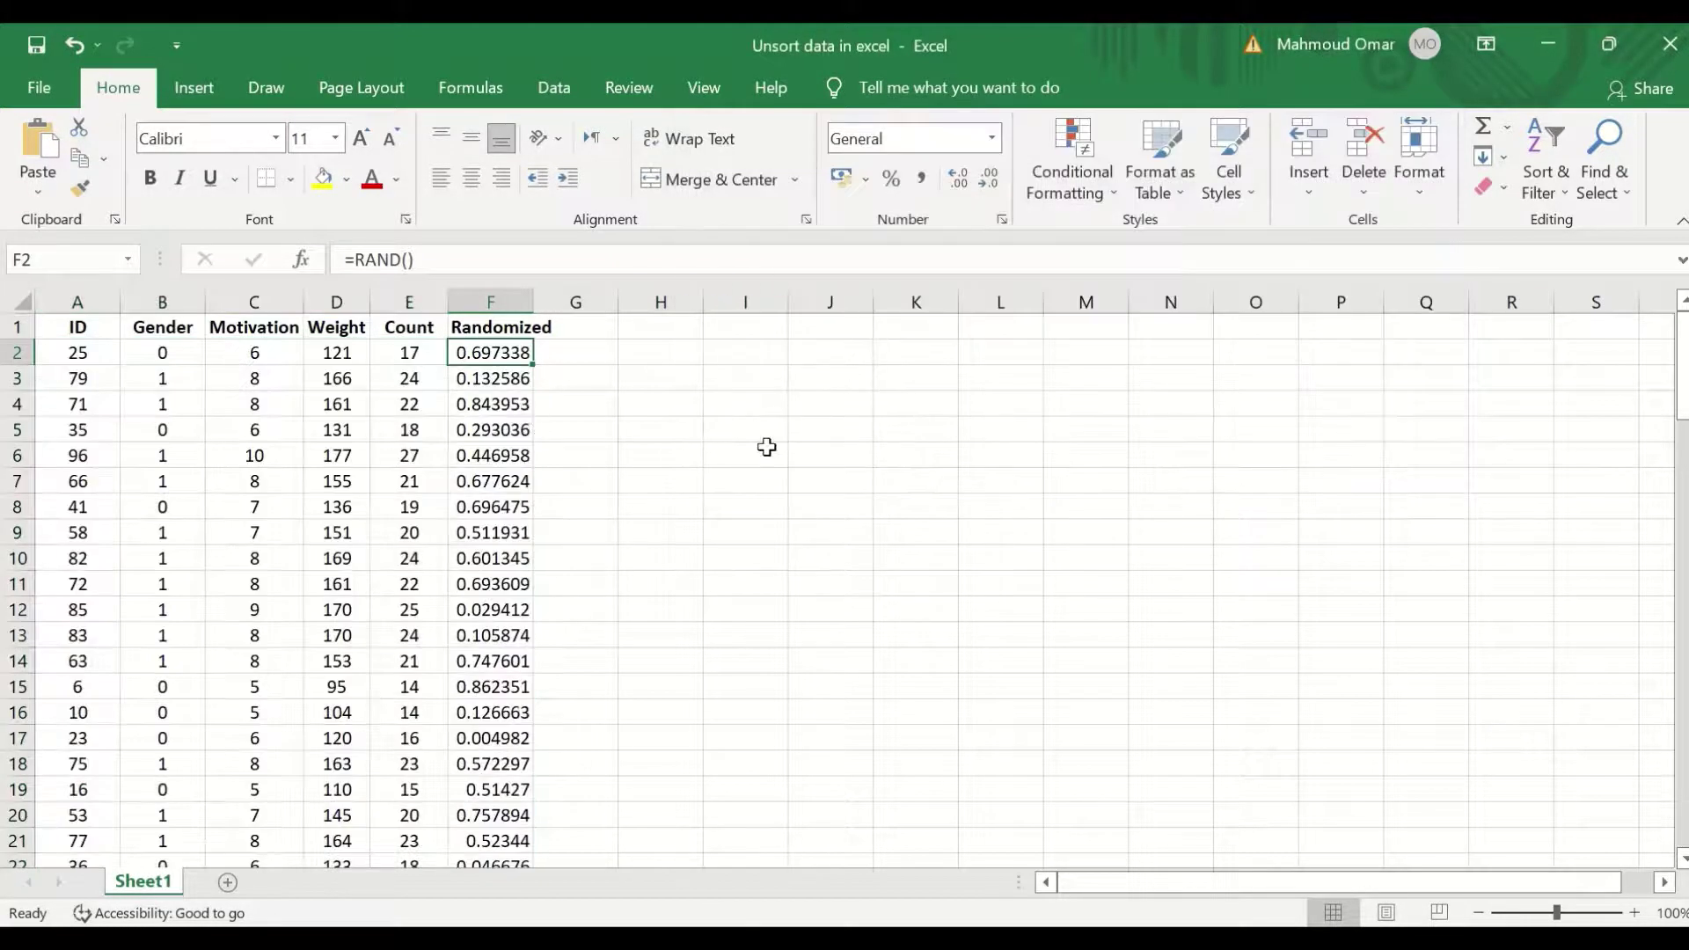
scroll(310, 389, "down", 1)
scroll(330, 413, "up", 1)
scroll(95, 347, "down", 19)
scroll(82, 613, "down", 14)
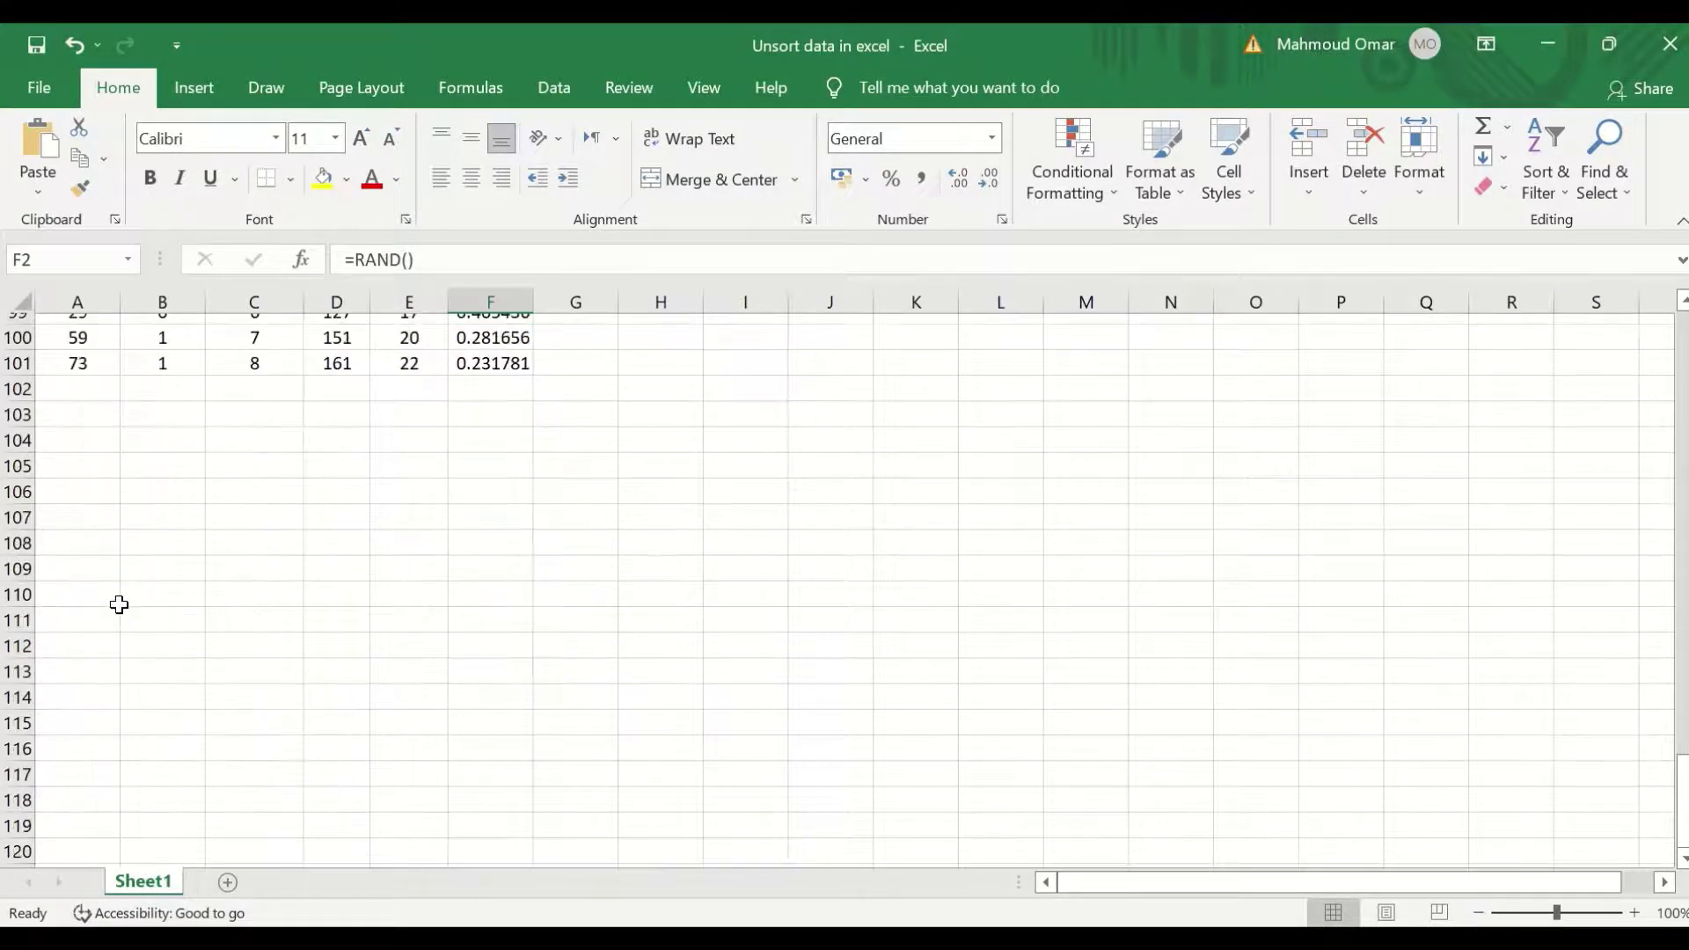
scroll(119, 605, "up", 20)
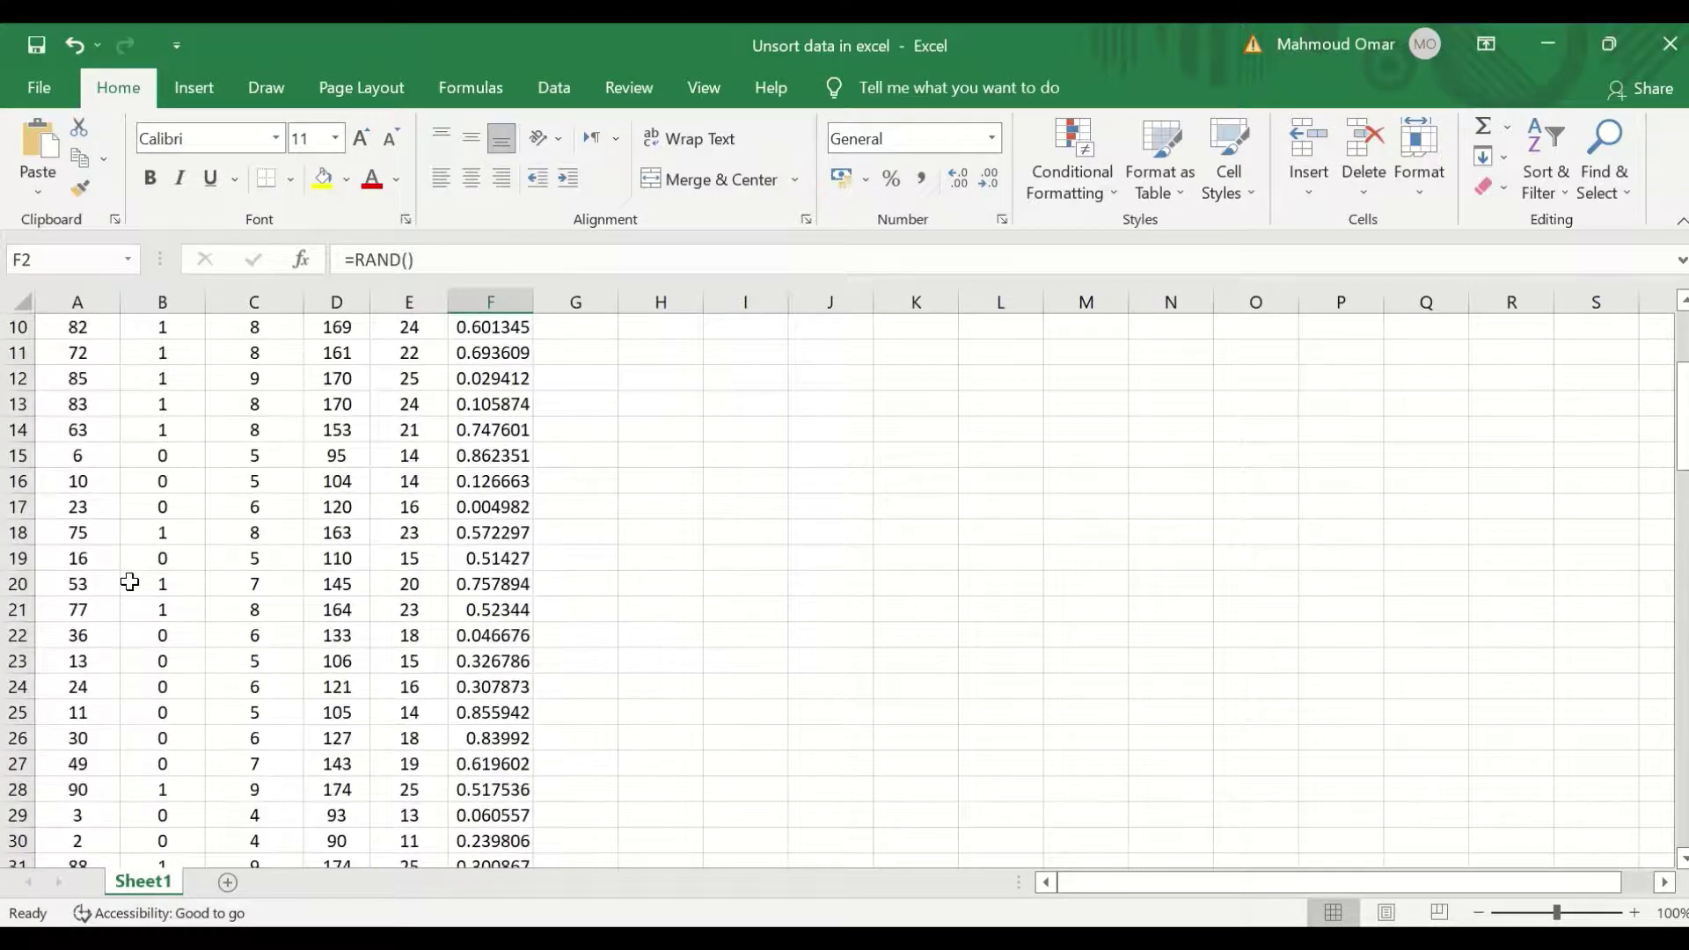
scroll(129, 582, "up", 3)
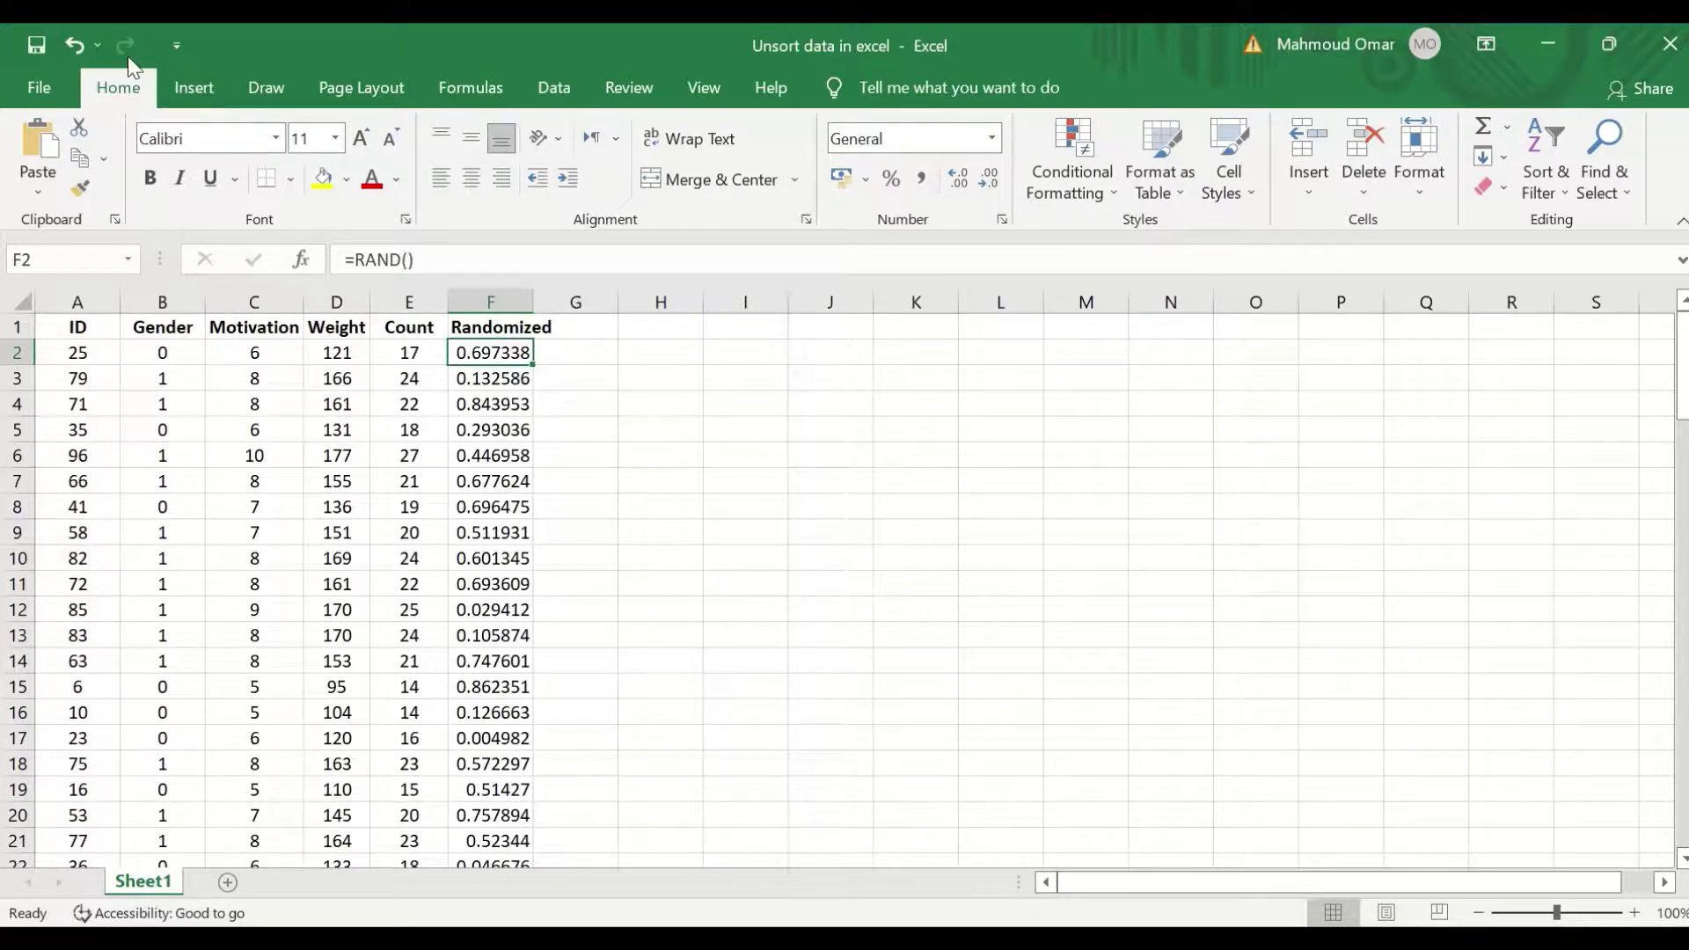
- Undo and redo the shuffle, then custom-sort the table by ID, Smallest to Largest
left_click(76, 44)
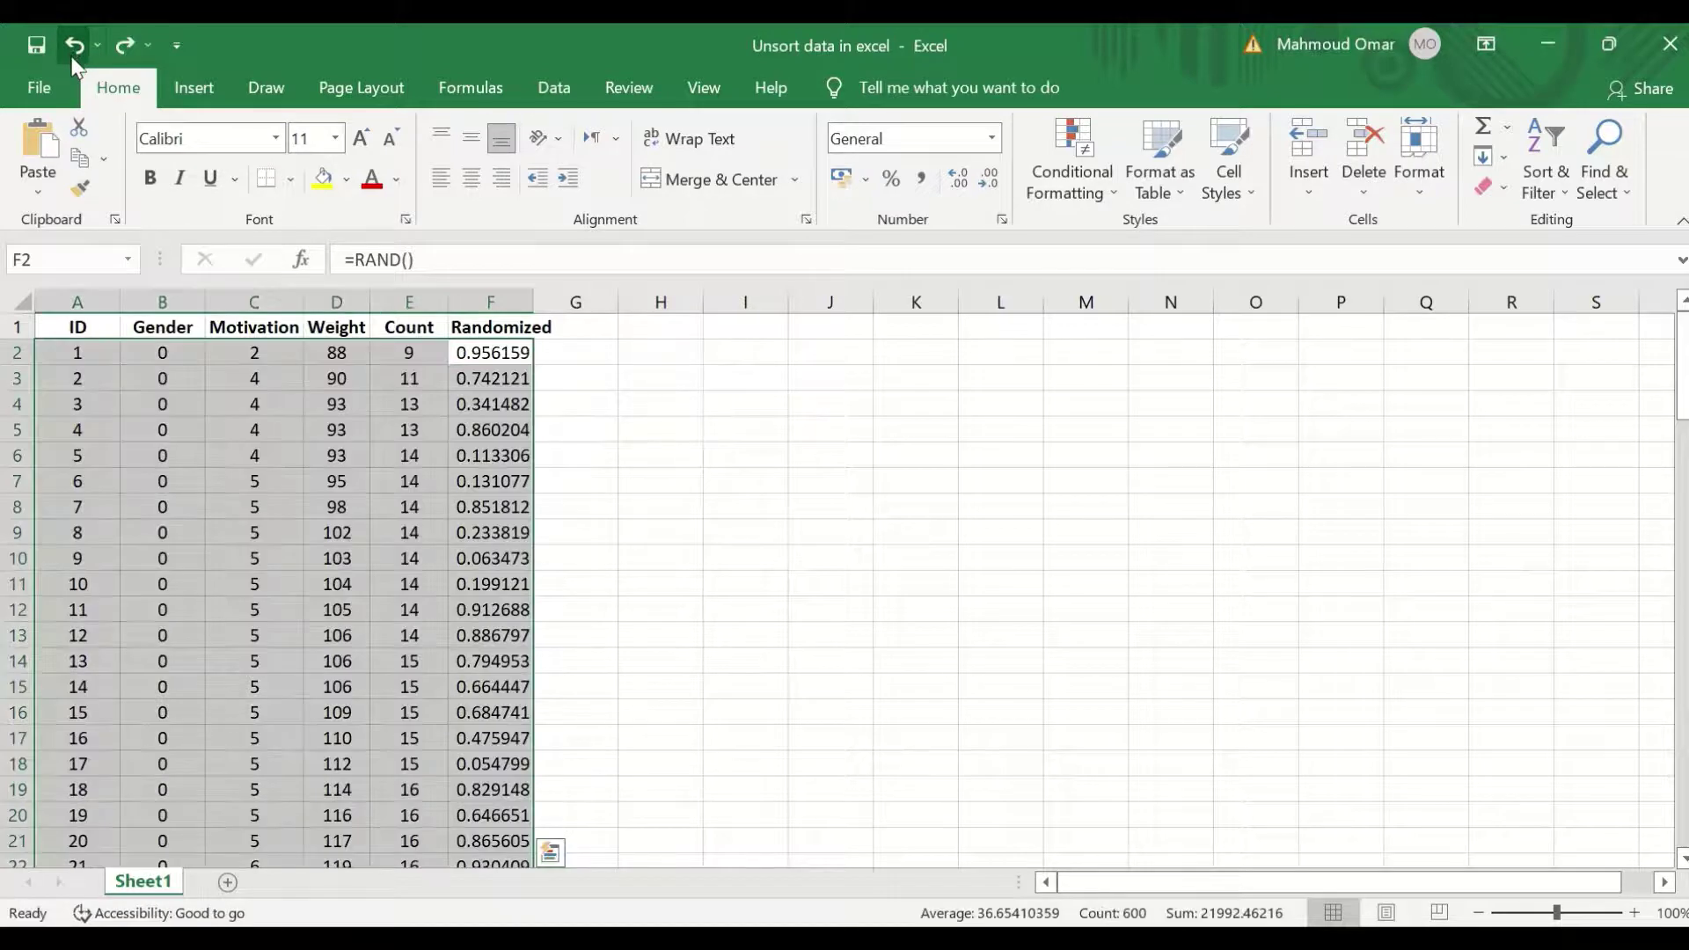
left_click(126, 48)
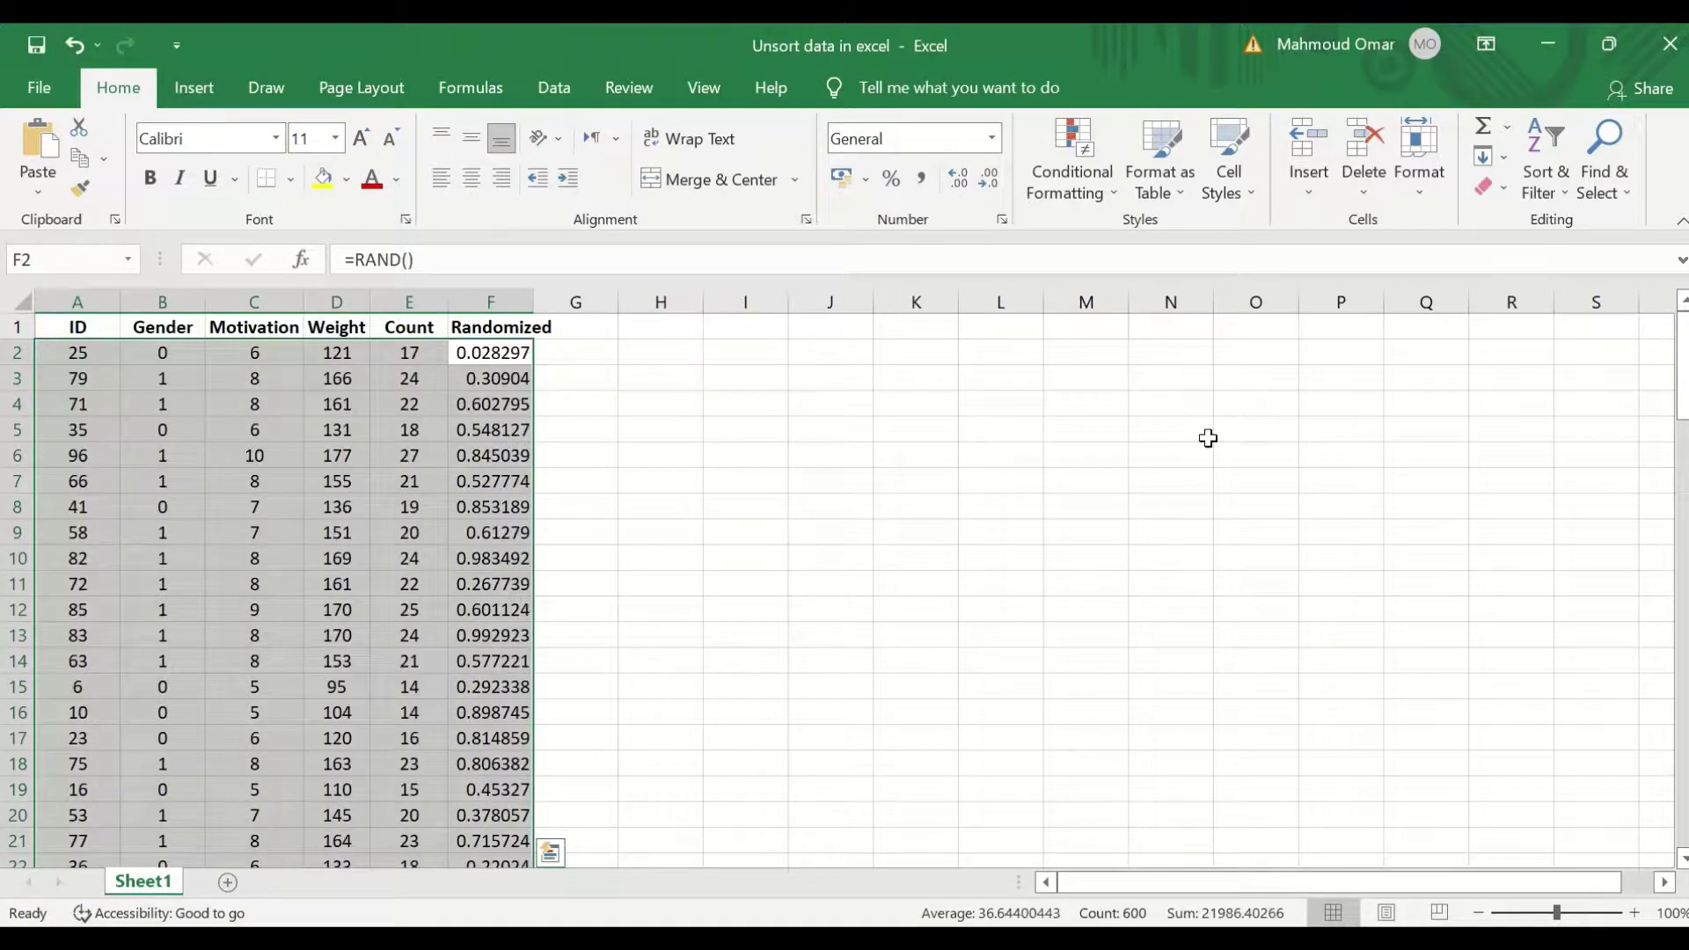
left_click(1544, 167)
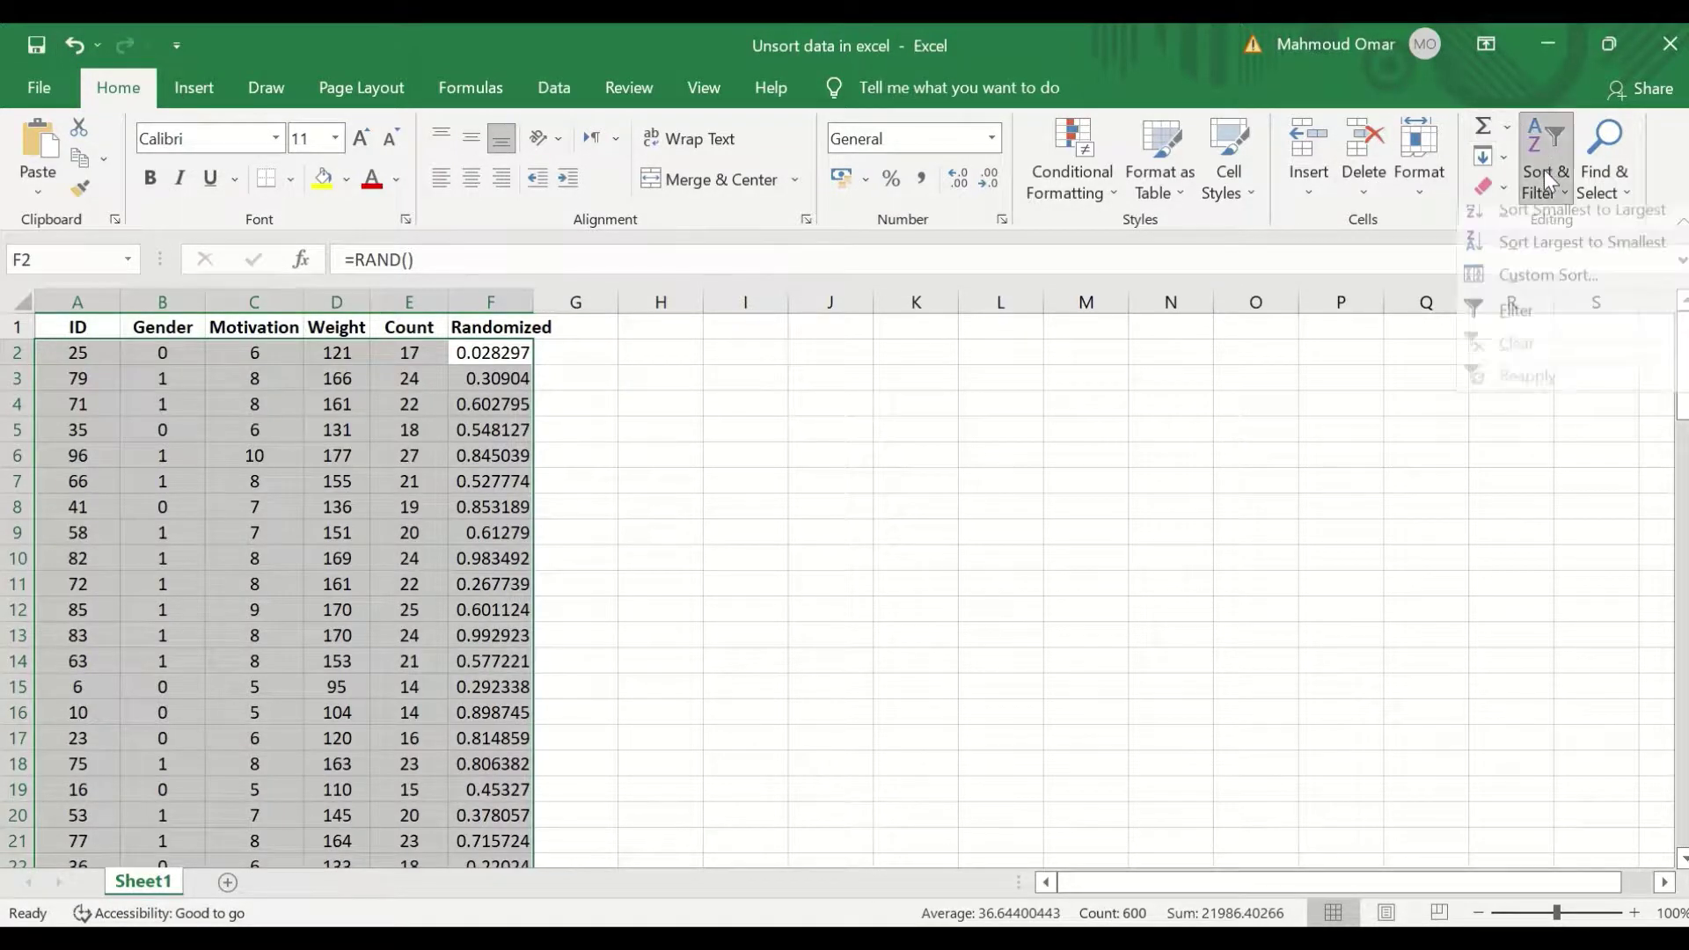
left_click(1547, 290)
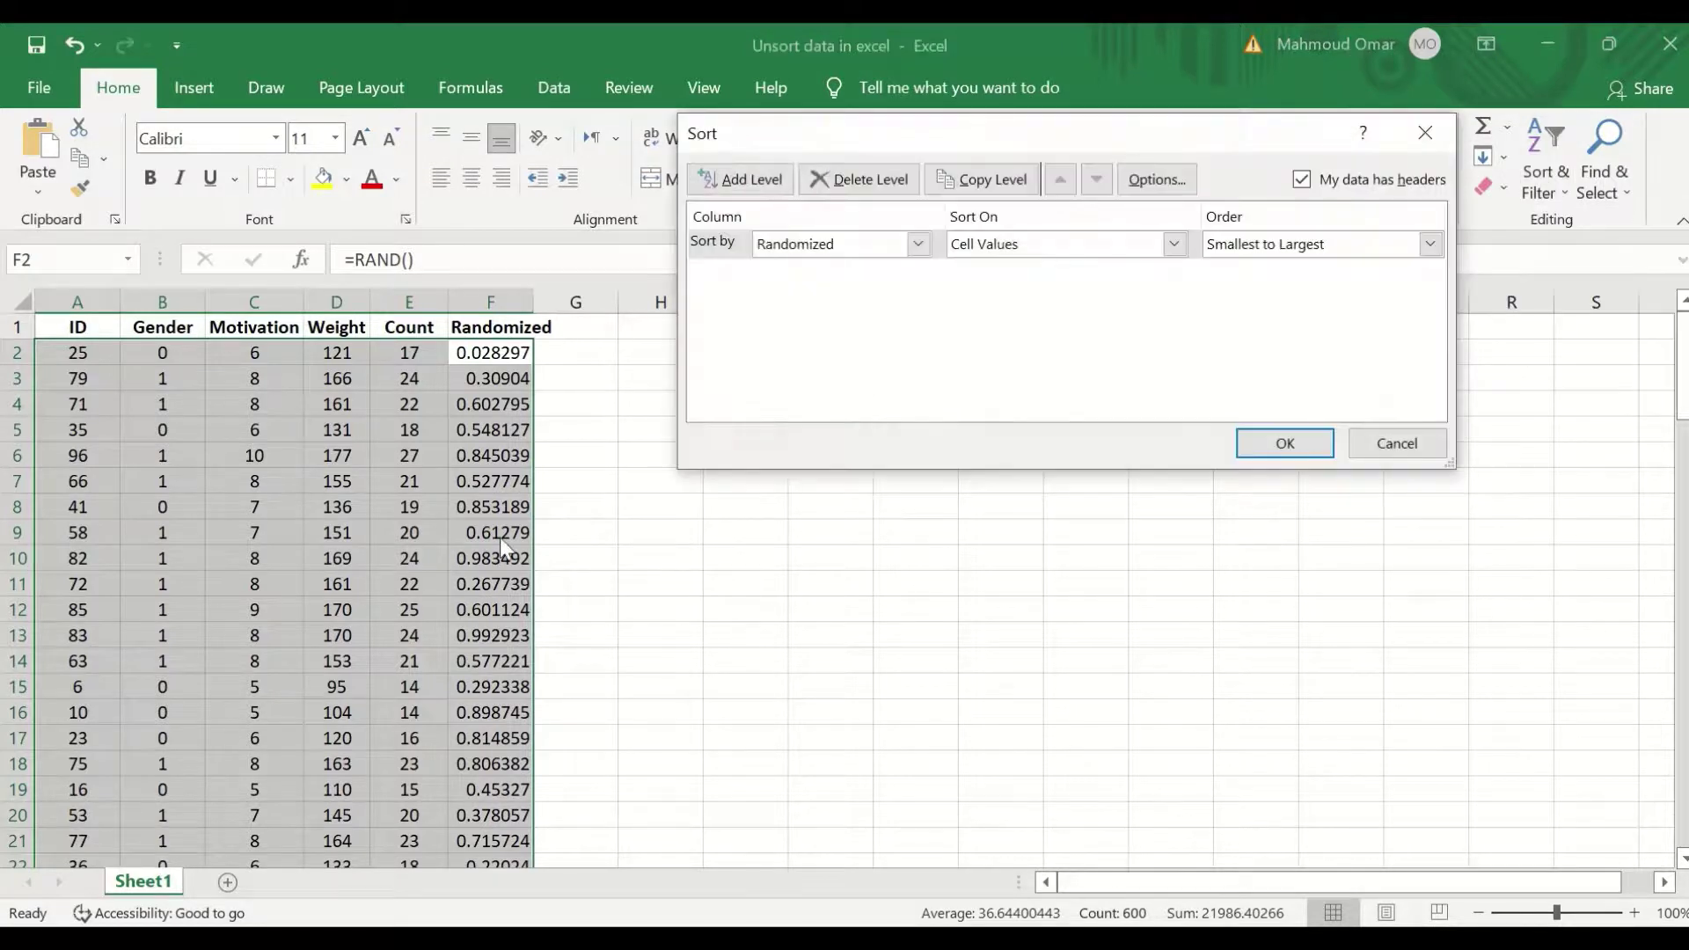
left_click(847, 244)
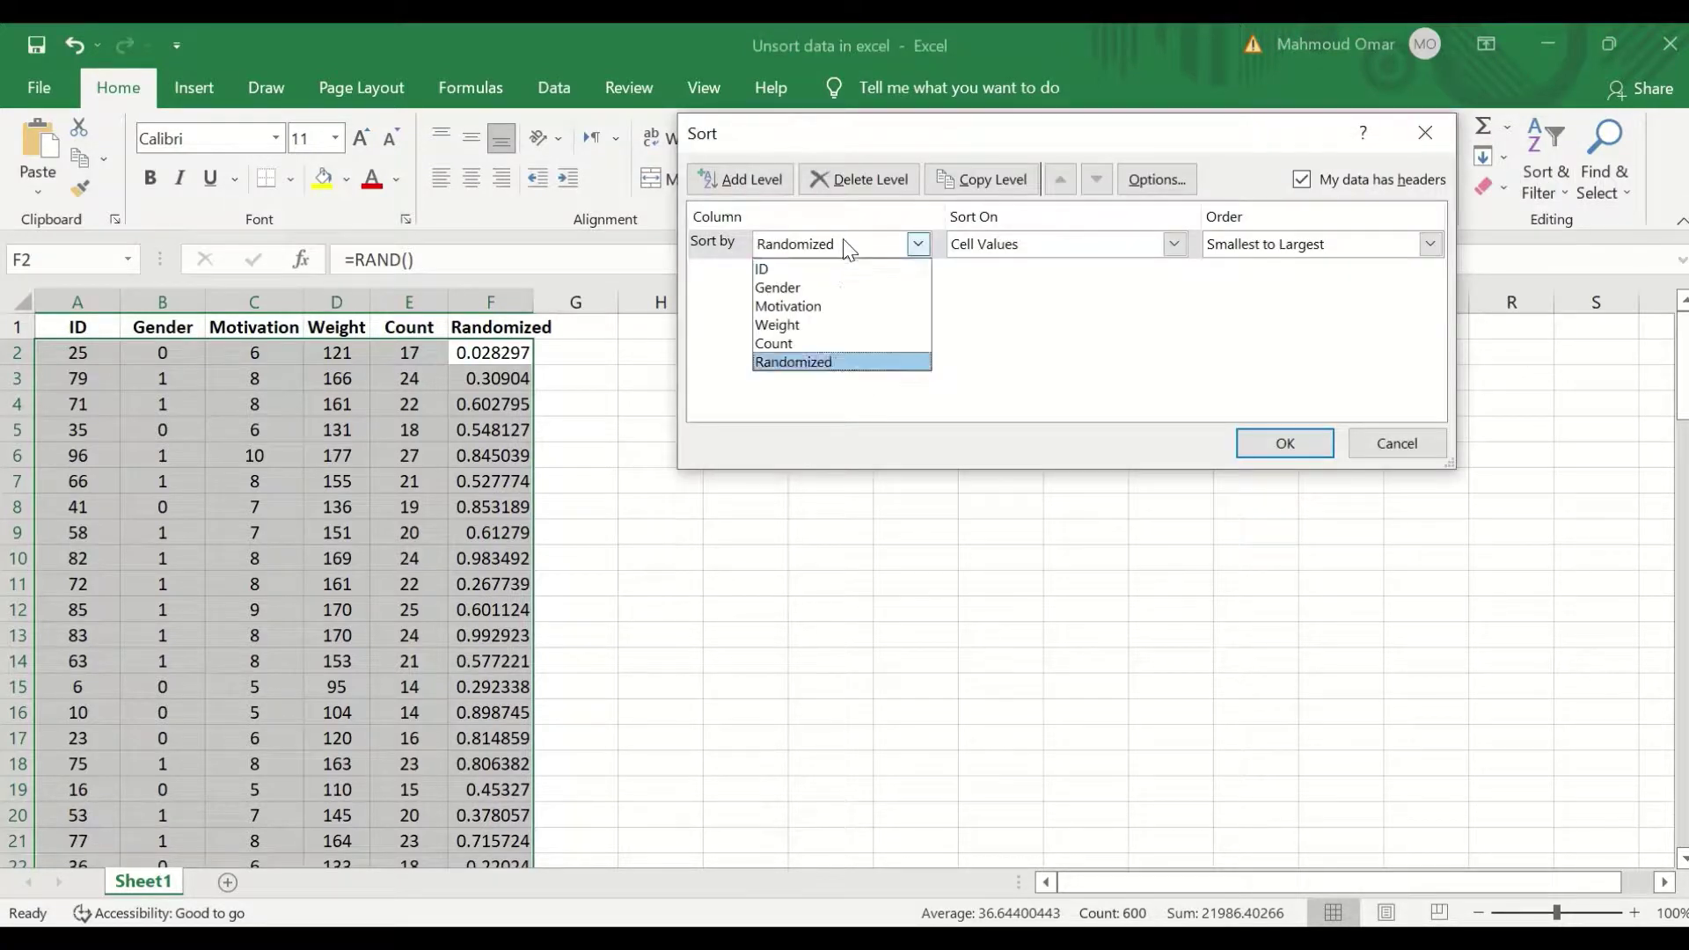
left_click(805, 272)
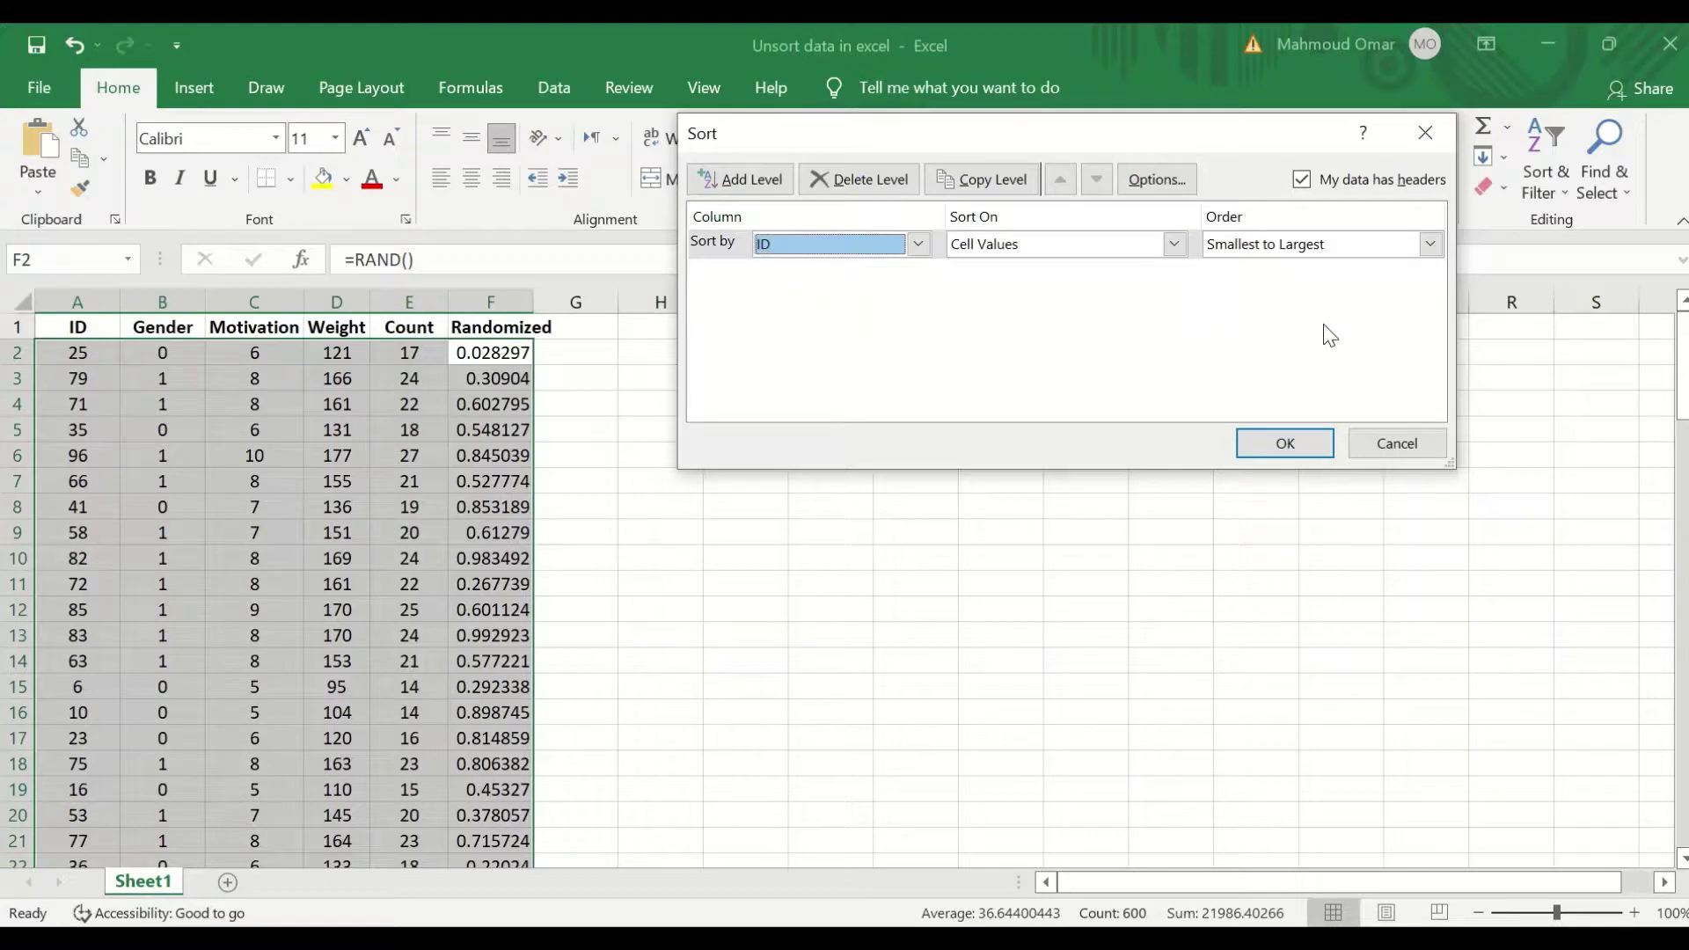
left_click(1284, 442)
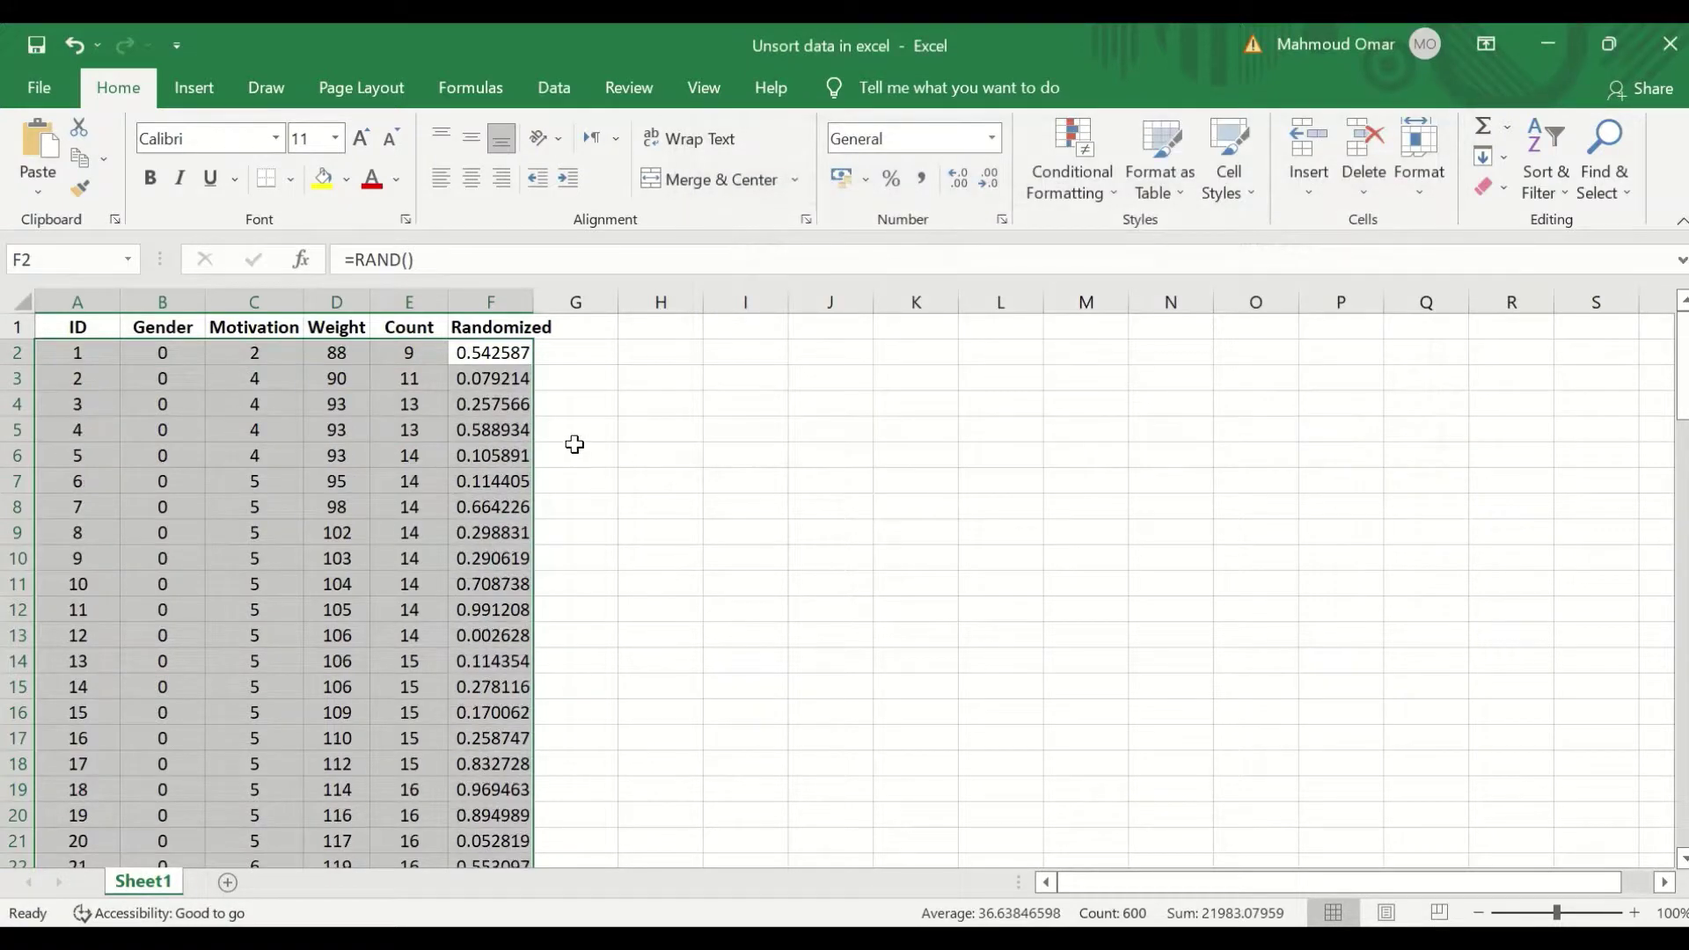